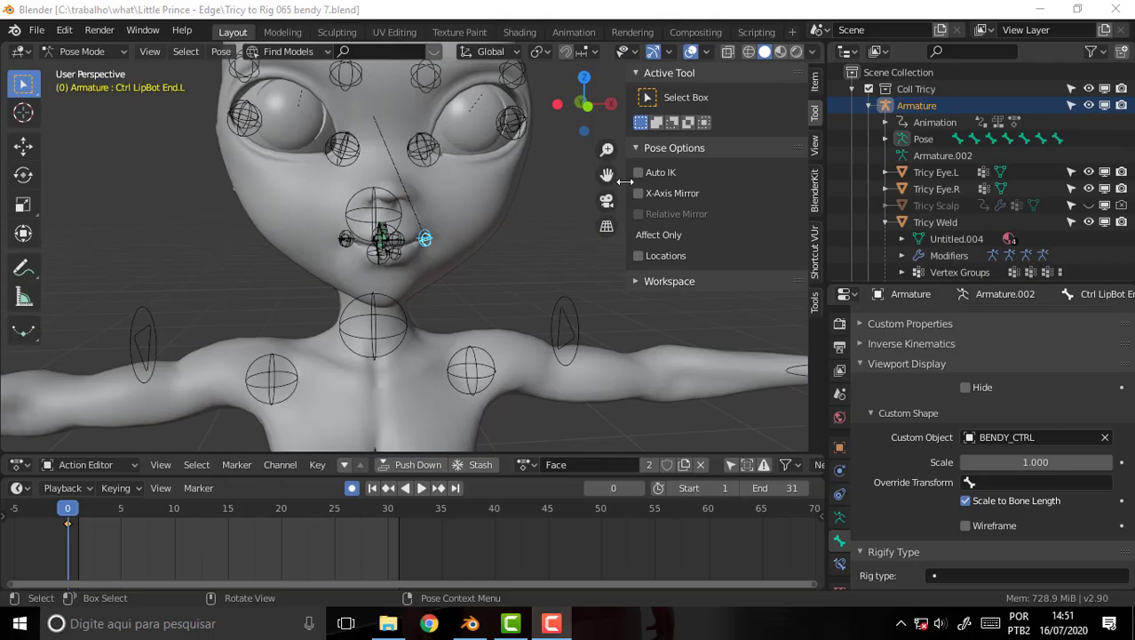
left_click_drag(626, 181, 879, 166)
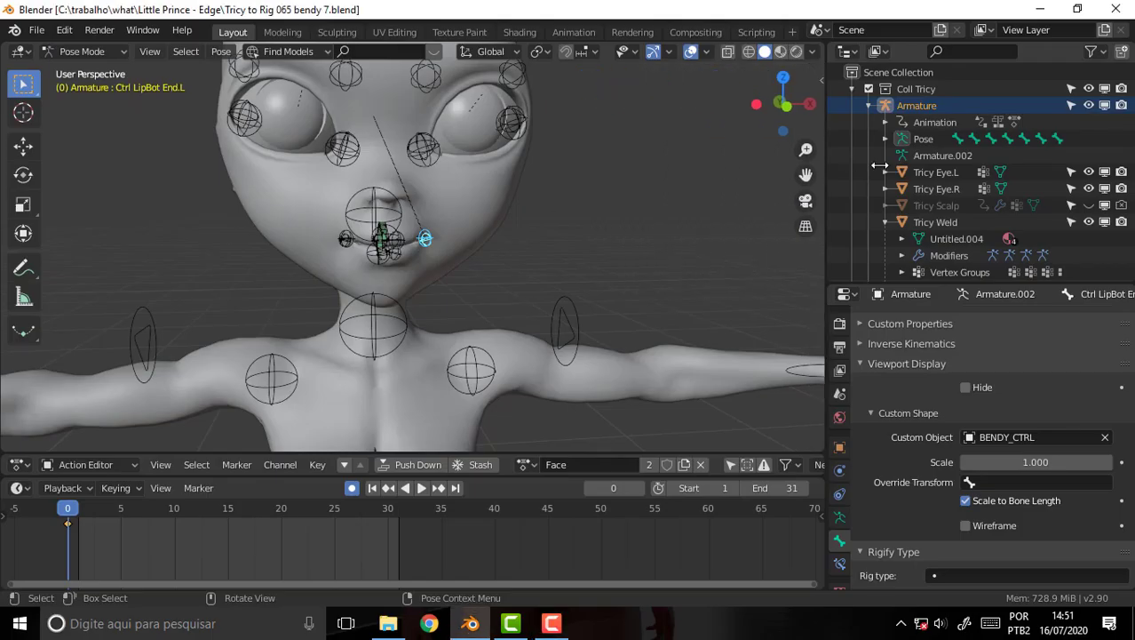
mouse_move(714, 171)
middle_mouse_down()
mouse_move(452, 160)
mouse_move(76, 172)
mouse_move(738, 166)
mouse_move(371, 182)
middle_mouse_up()
scroll(692, 190, "up", 3)
mouse_move(692, 190)
middle_mouse_down()
mouse_move(635, 178)
mouse_move(718, 194)
middle_mouse_up()
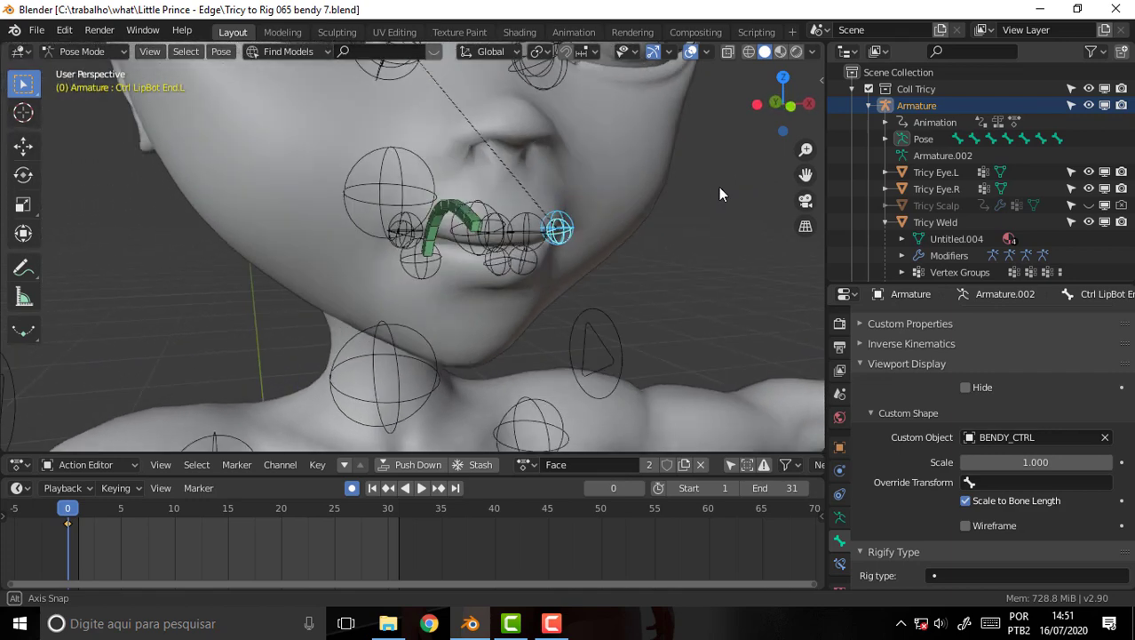
scroll(719, 191, "down", 2)
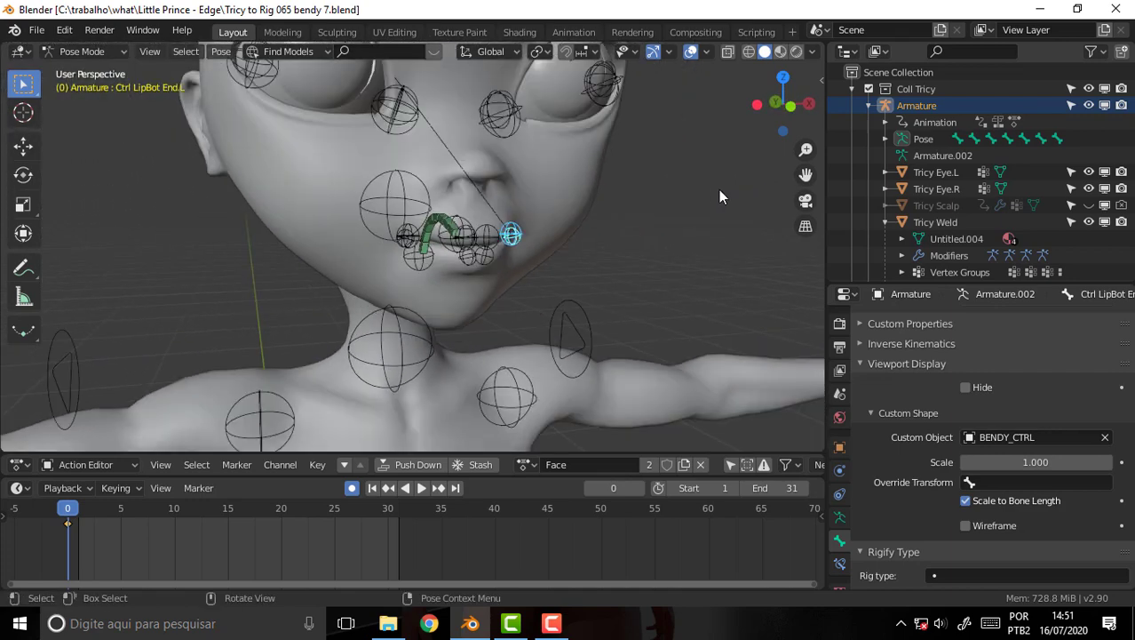
mouse_move(707, 186)
middle_mouse_down()
mouse_move(577, 186)
mouse_move(624, 181)
middle_mouse_up()
mouse_move(624, 355)
middle_mouse_down("shift")
mouse_move(624, 133)
mouse_move(624, 266)
mouse_move(623, 195)
middle_mouse_up("shift")
scroll(624, 195, "up", 2)
mouse_move(624, 133)
middle_mouse_down("shift")
mouse_move(623, 355)
mouse_move(624, 266)
middle_mouse_up("shift")
middle_click_drag(763, 342, 748, 358, "shift")
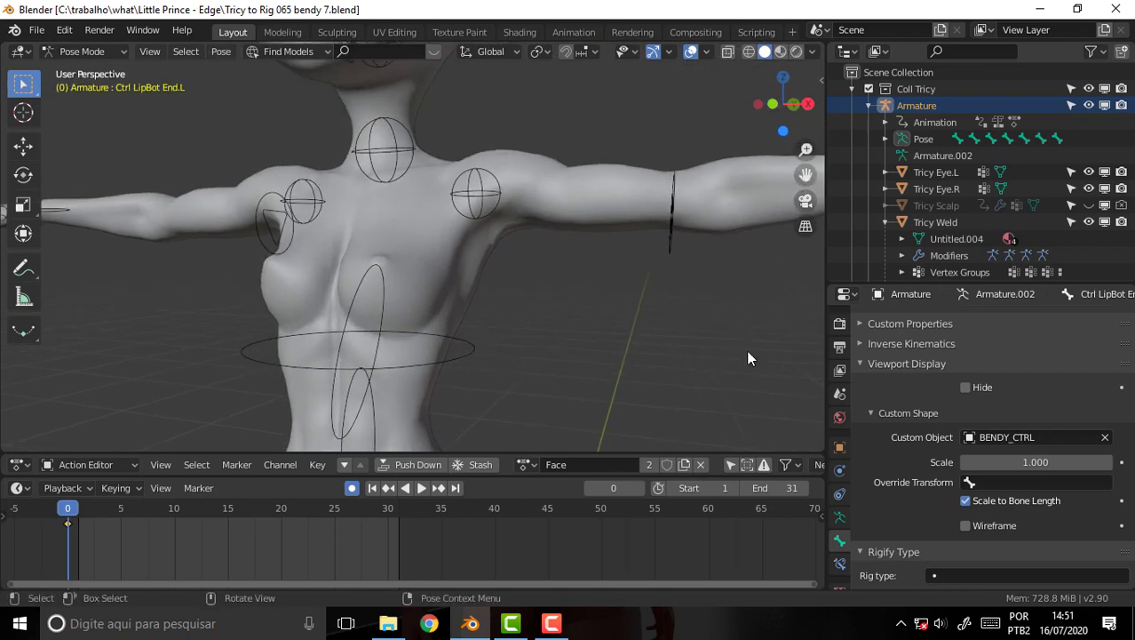
mouse_move(586, 294)
middle_mouse_down()
mouse_move(628, 308)
mouse_move(612, 330)
middle_mouse_up()
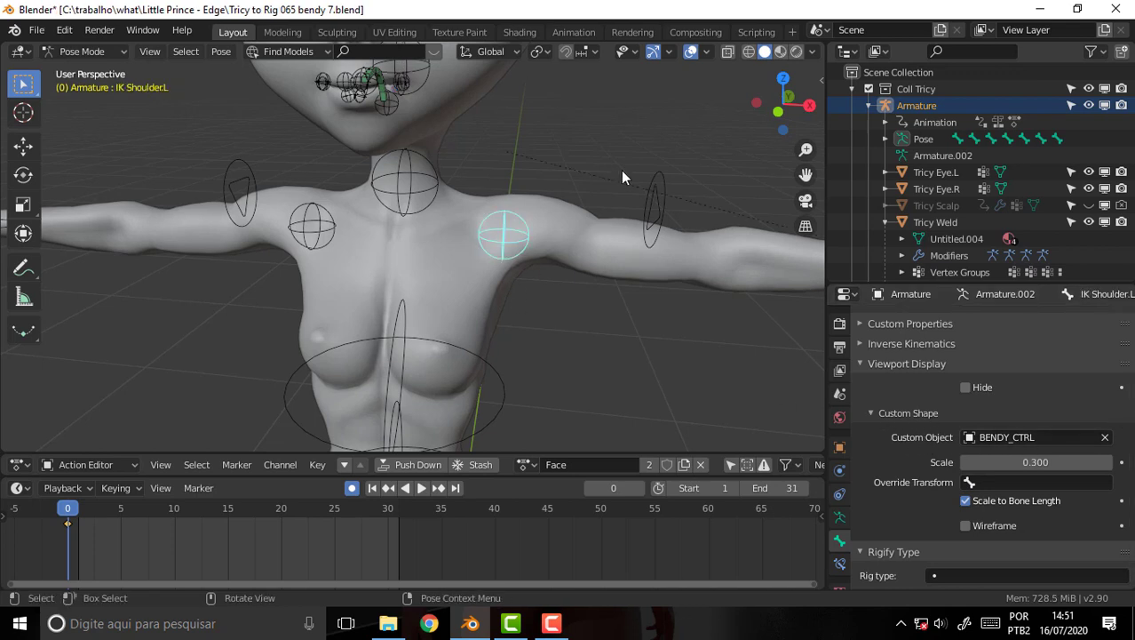
Try rotating the left shoulder IK and neck controls, cancelling both so the pose stays unchanged
key("r")
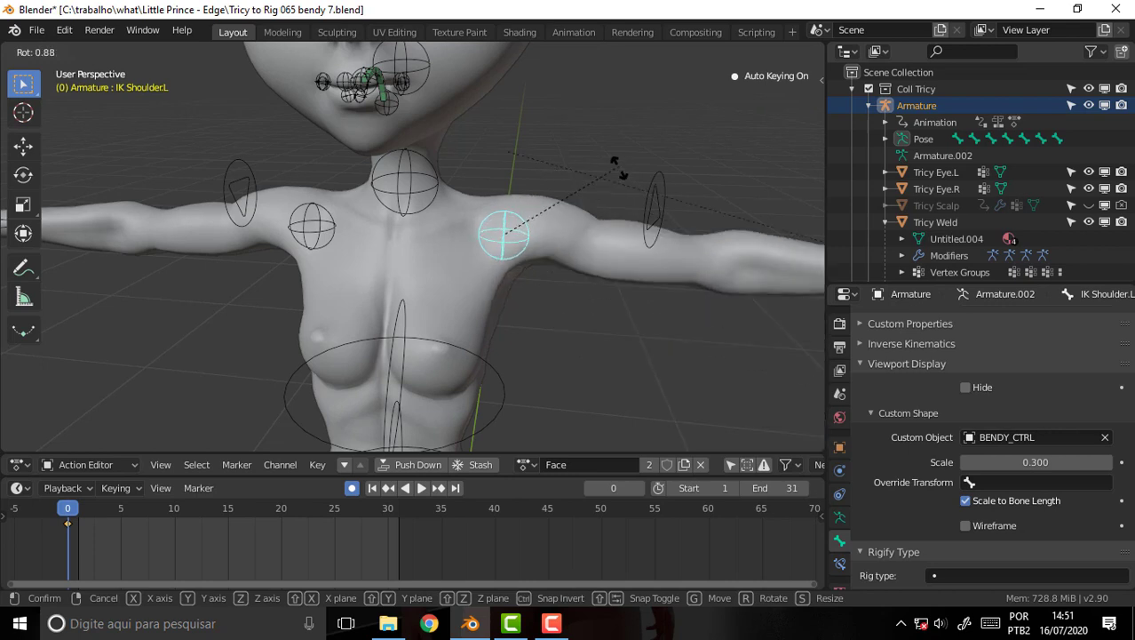
right_click(622, 225)
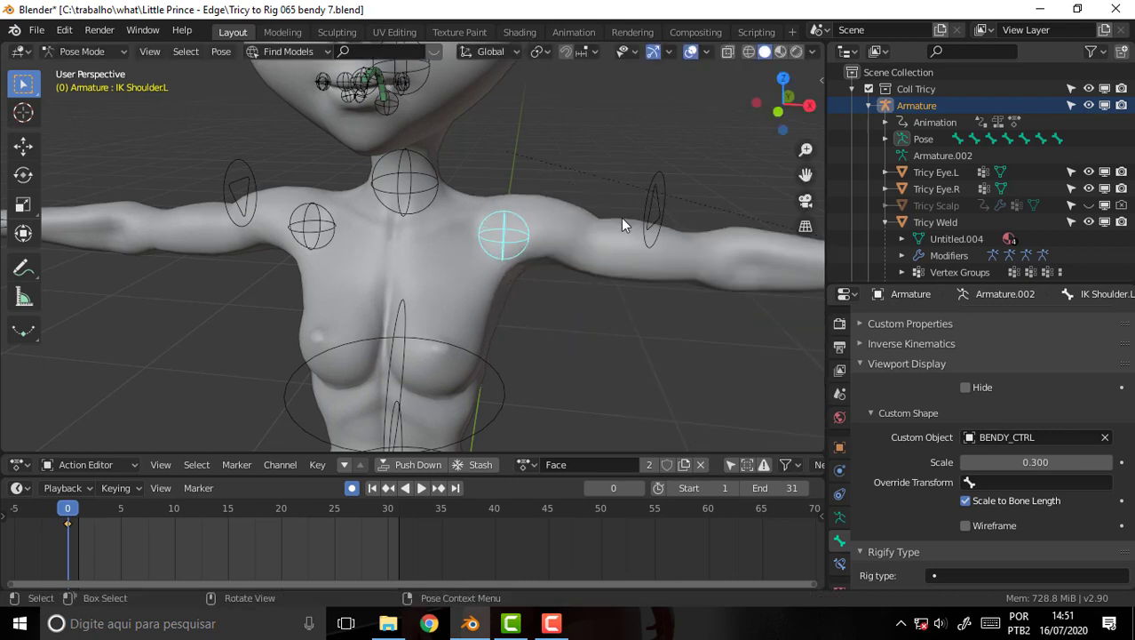
left_click(428, 169)
key("r")
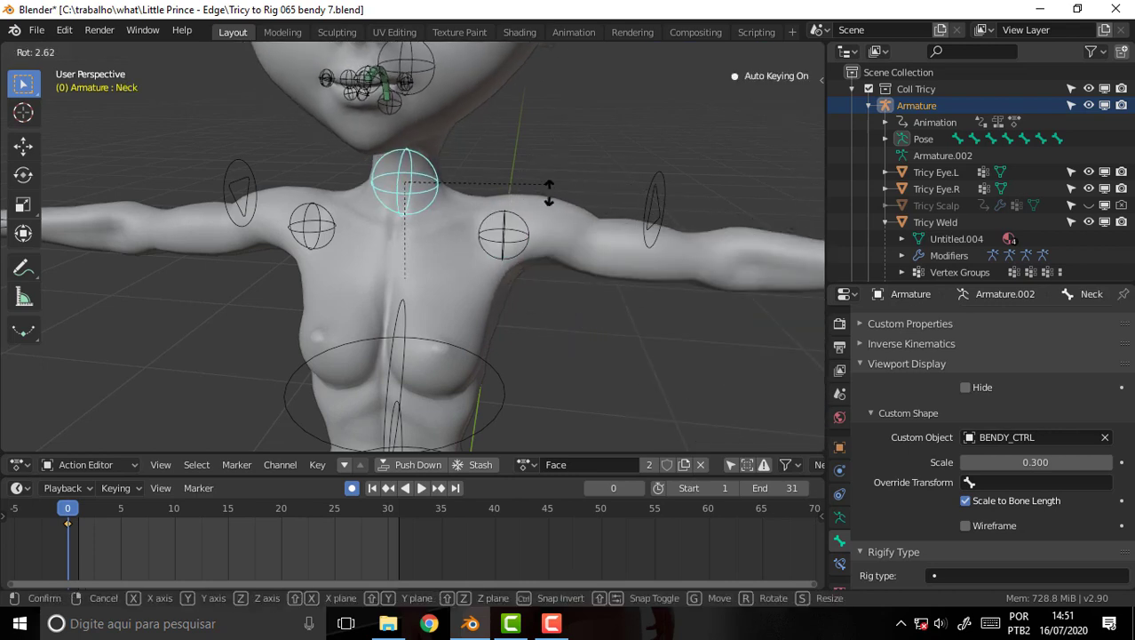
right_click(577, 172)
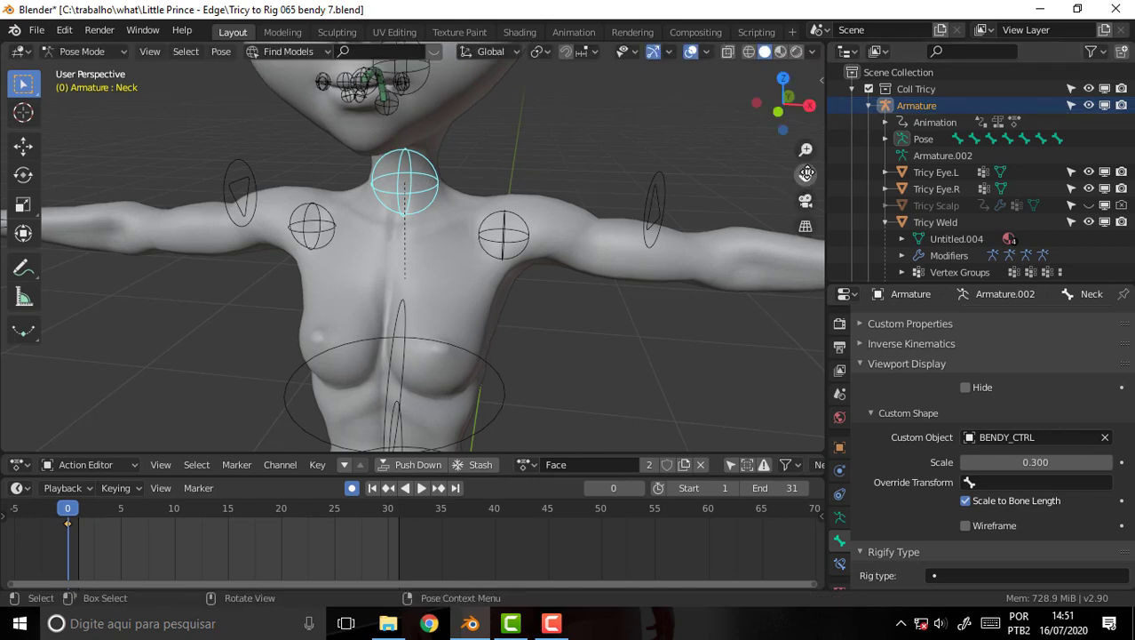
Frame the face and move the outer upper-eyelid control slightly up and outward, leaving the inner one unchanged
left_click_drag(805, 174, 805, 329)
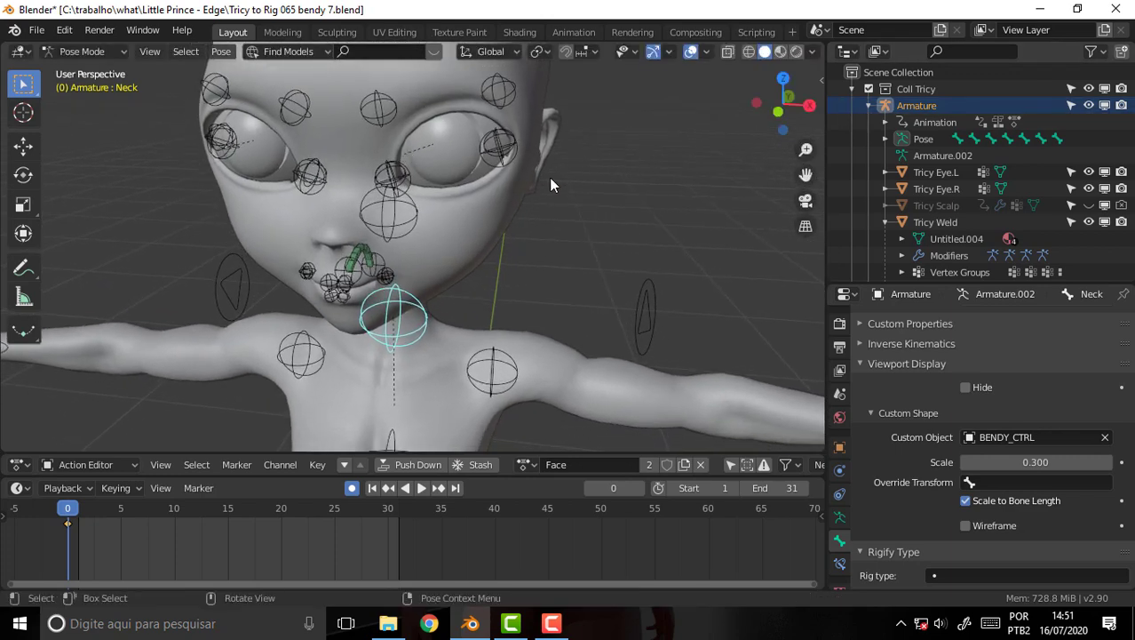
middle_click_drag(549, 177, 574, 156)
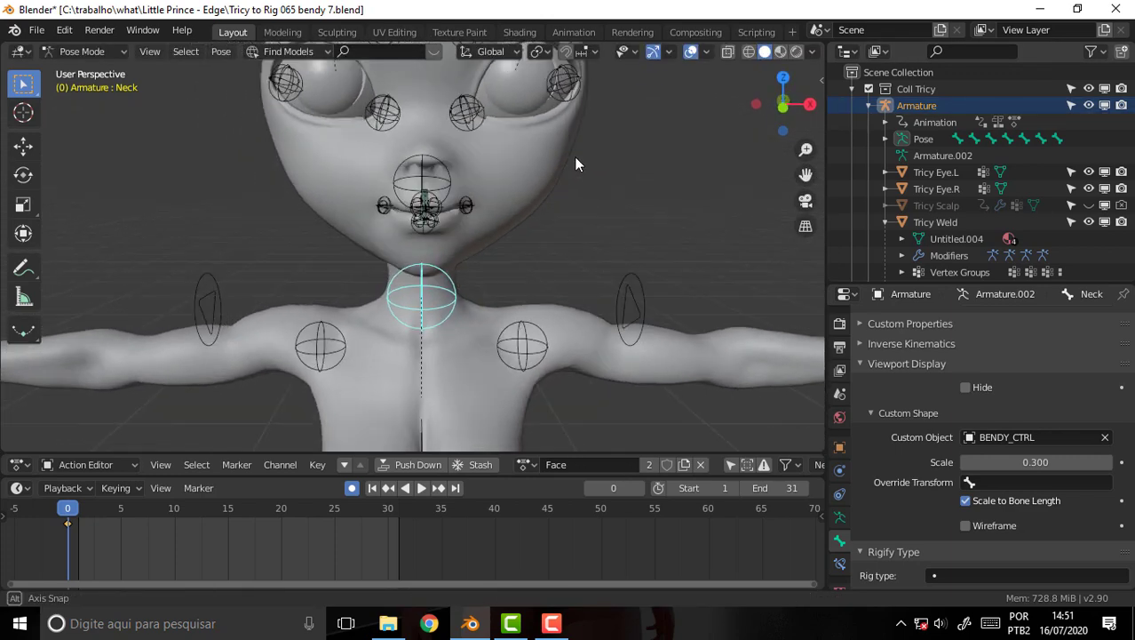
left_click_drag(805, 175, 805, 235)
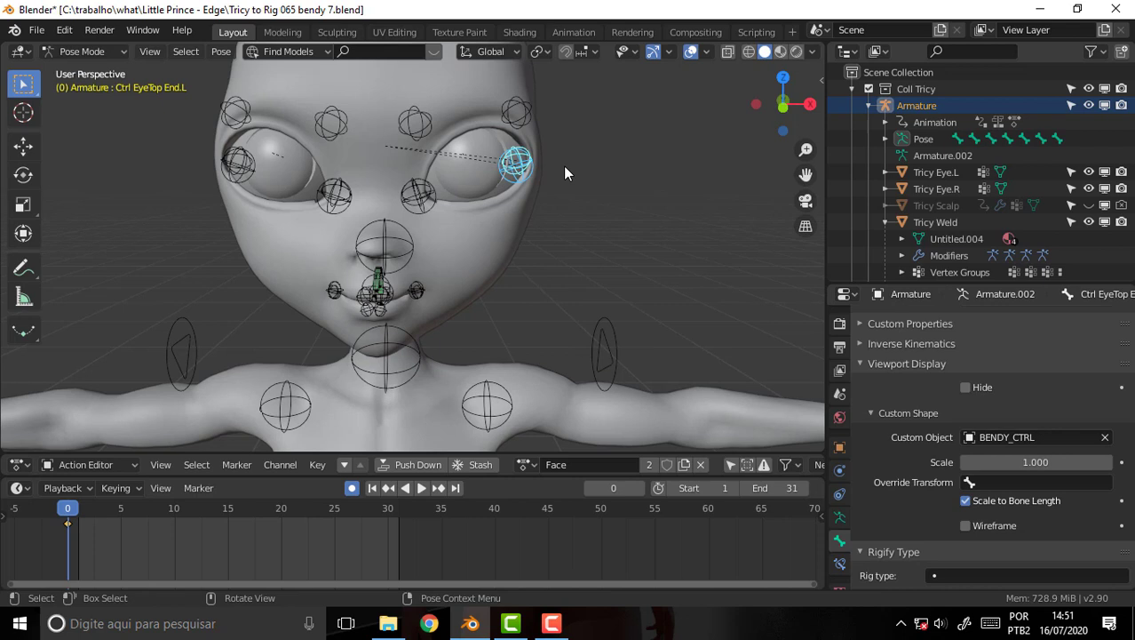
key("g")
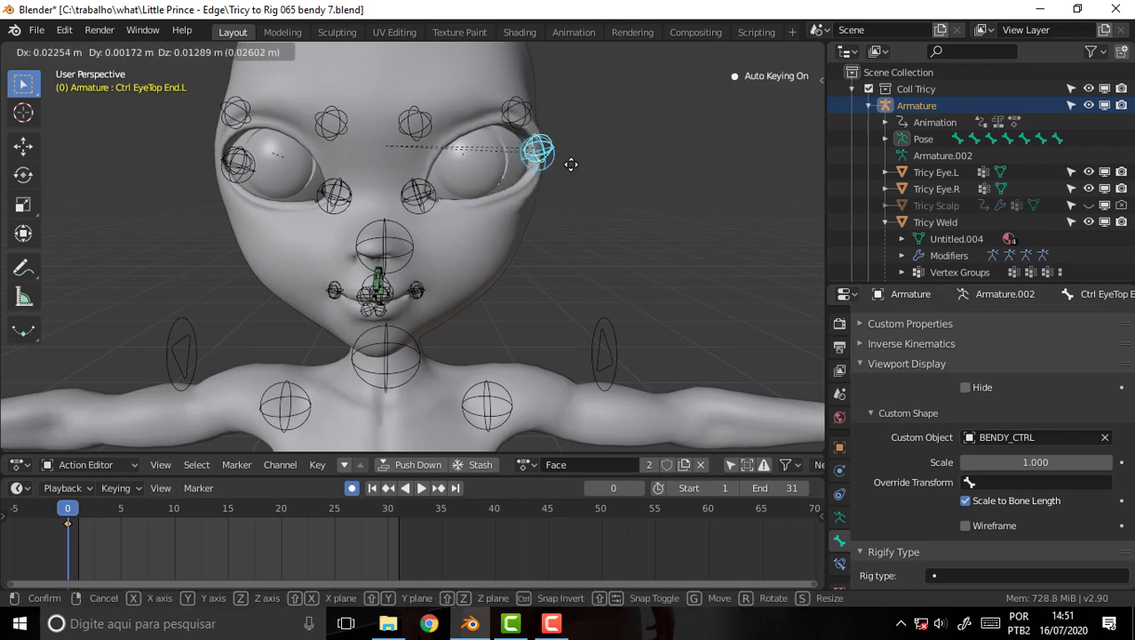
left_click(542, 178)
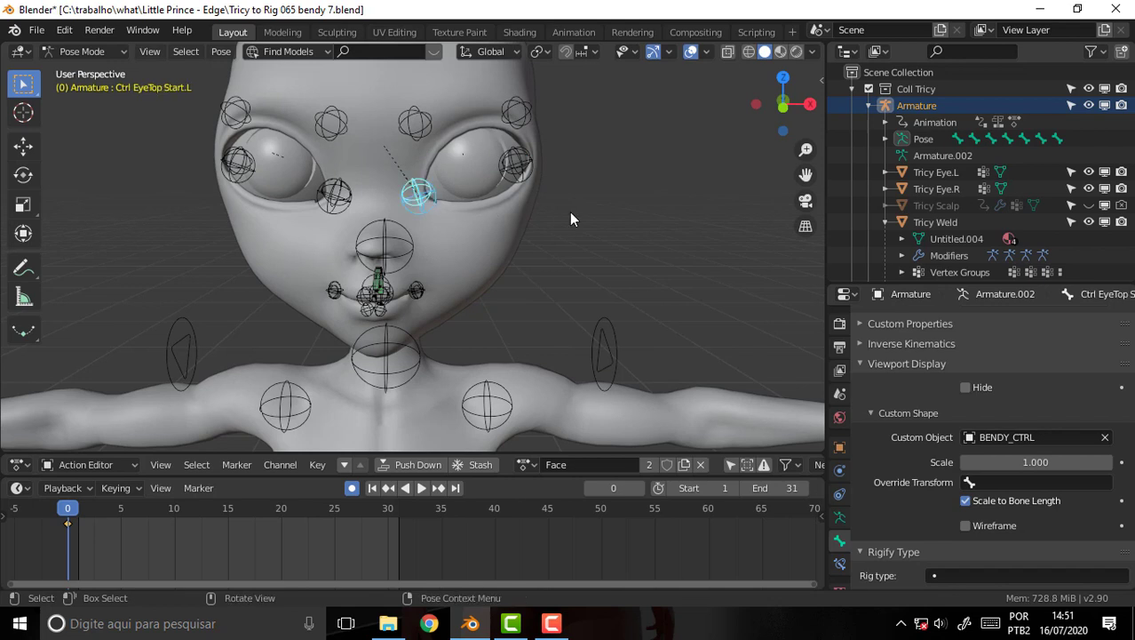
key("g")
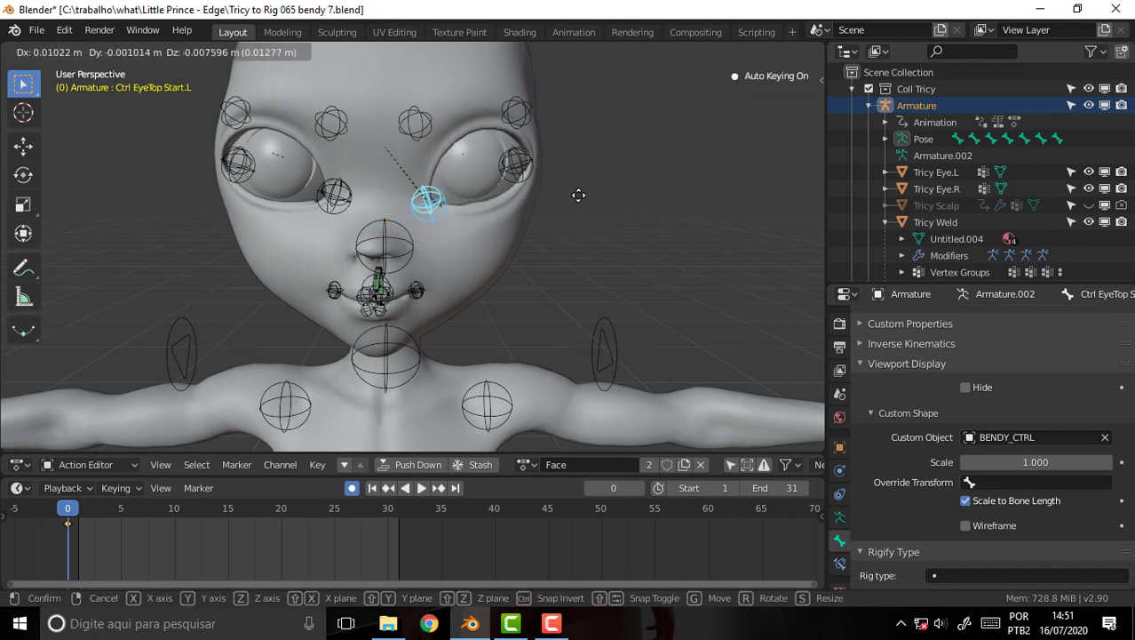
key("Escape")
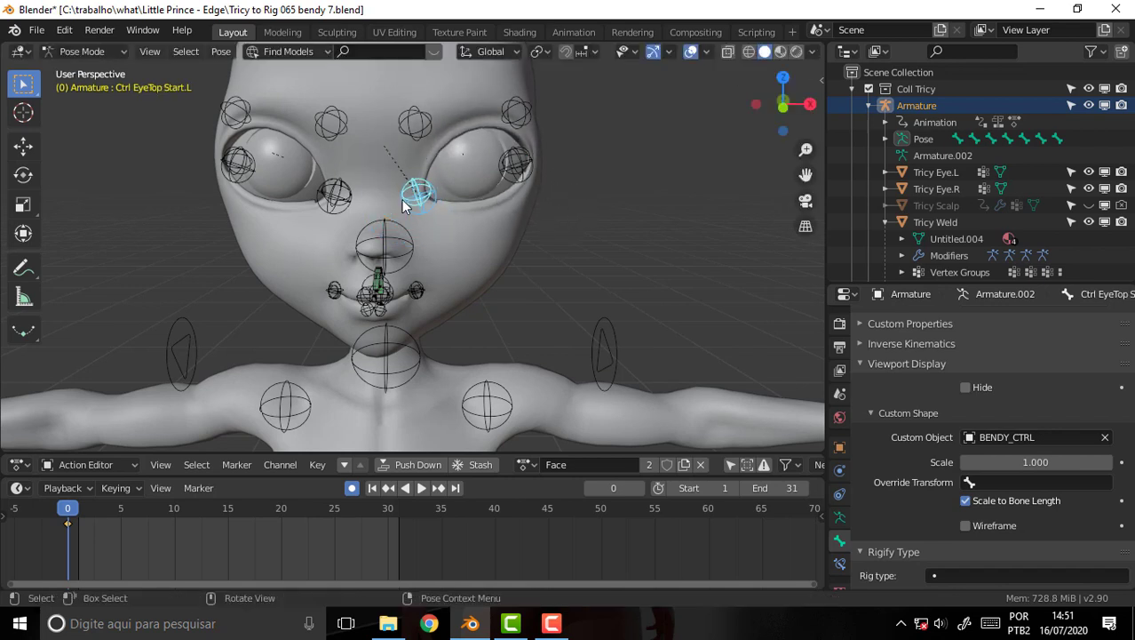
scroll(604, 236, "up", 2)
scroll(604, 237, "up", 2)
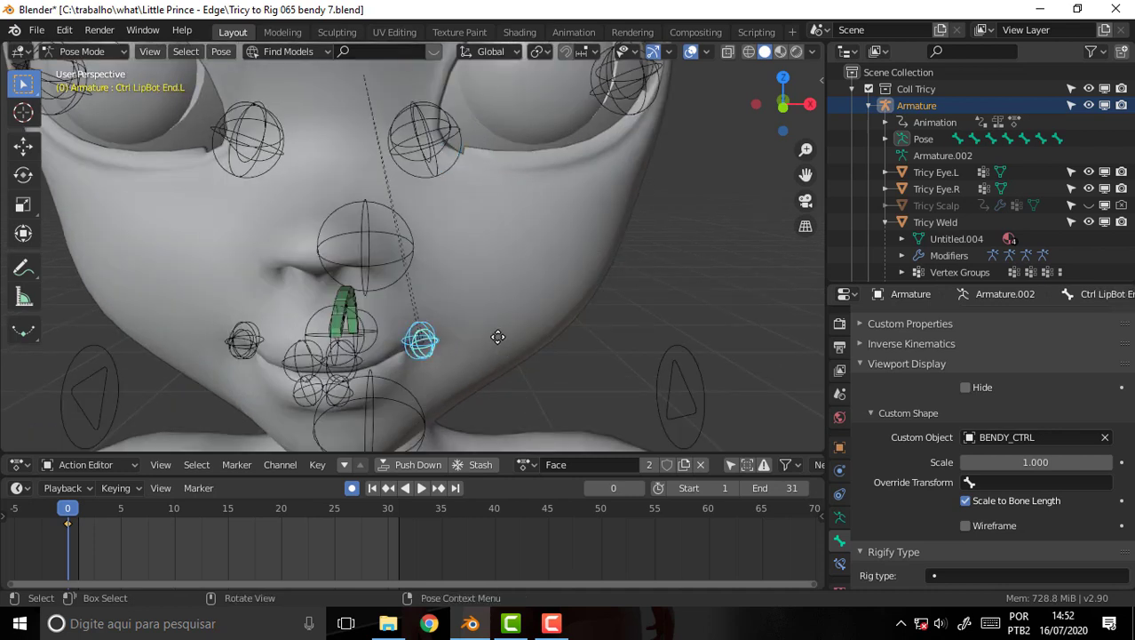
Raise the lower-lip corner control slightly and pull the upper-lip controls down onto the lower lip
key("g")
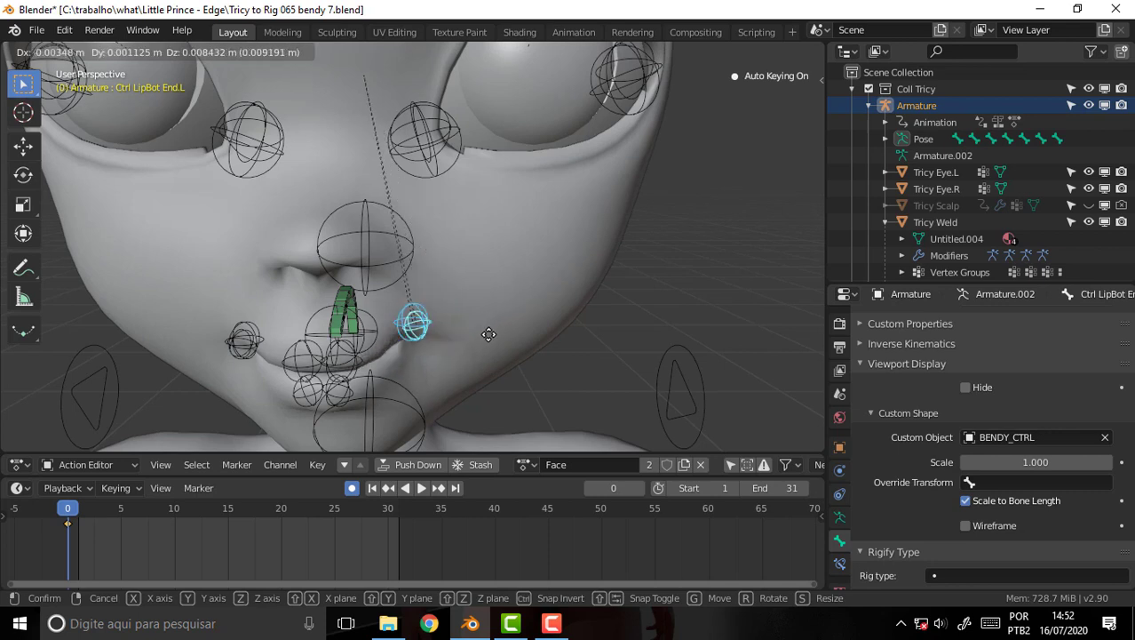
left_click(503, 341)
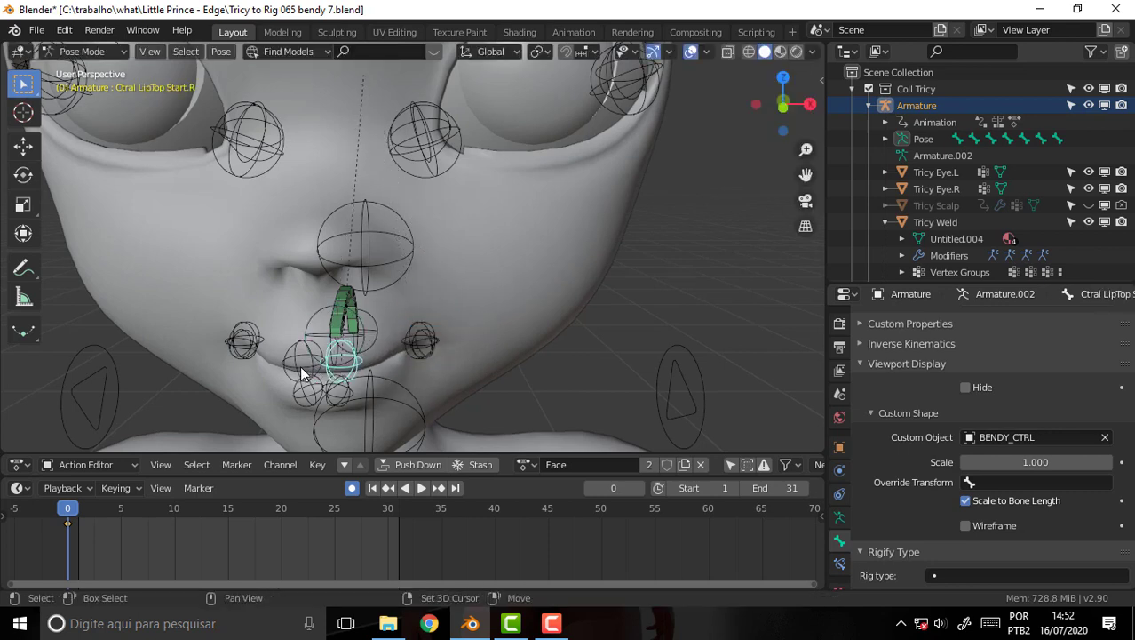
key("g")
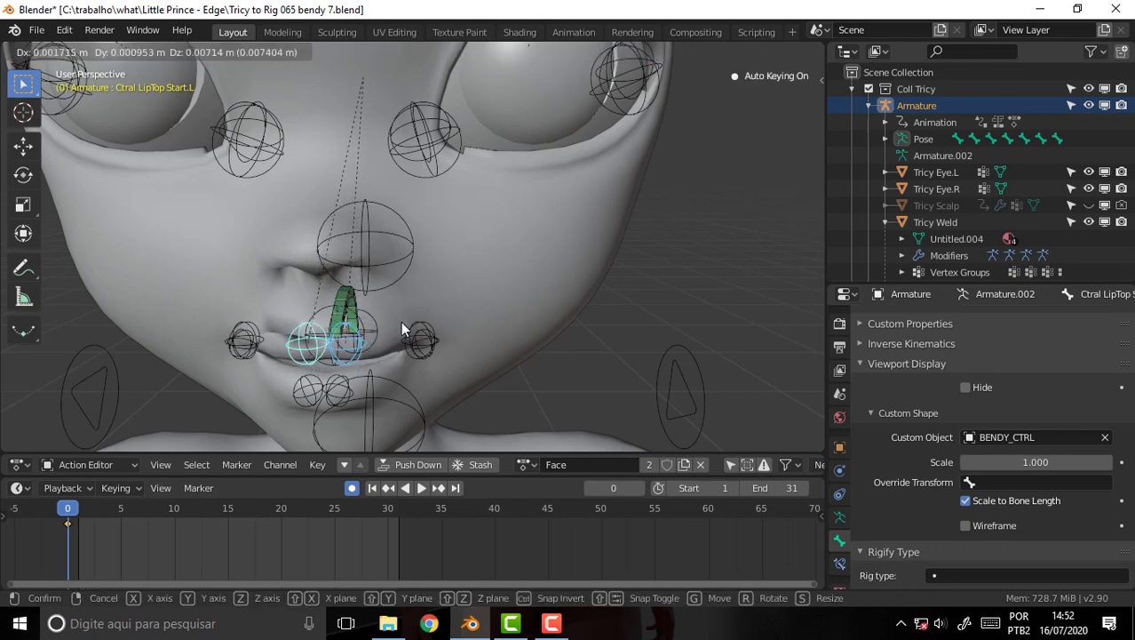
left_click(360, 388)
Orbit to a close side view of the lips and neck to check the reshaped mouth
scroll(561, 276, "down", 3)
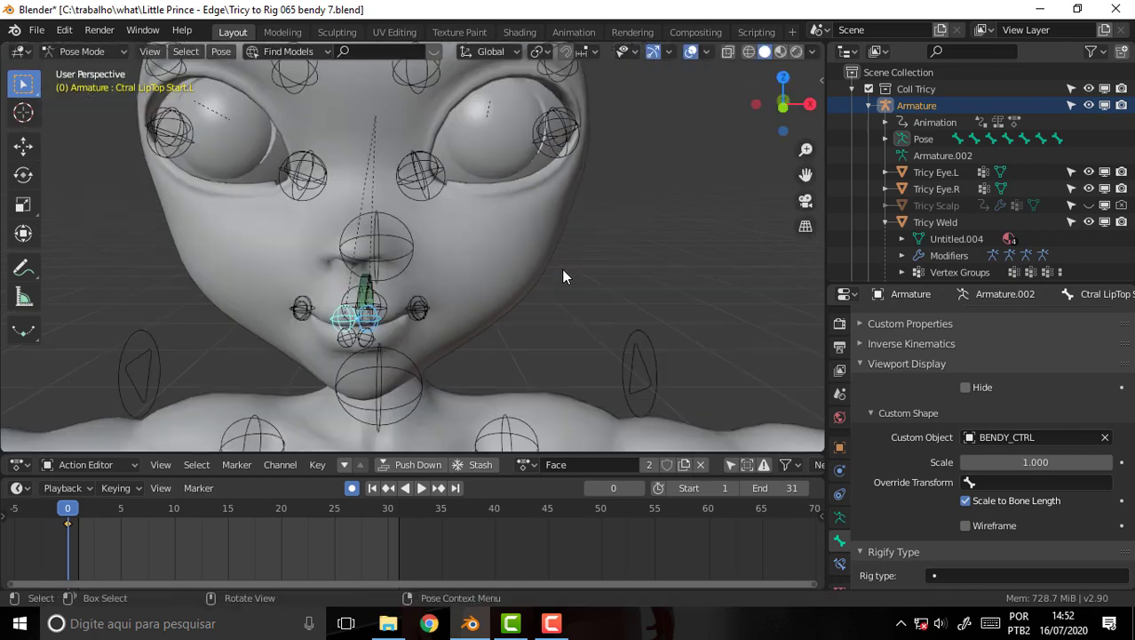
scroll(561, 276, "down", 1)
scroll(562, 268, "up", 5)
mouse_move(605, 250)
middle_mouse_down()
mouse_move(511, 238)
mouse_move(594, 235)
mouse_move(422, 251)
middle_mouse_up()
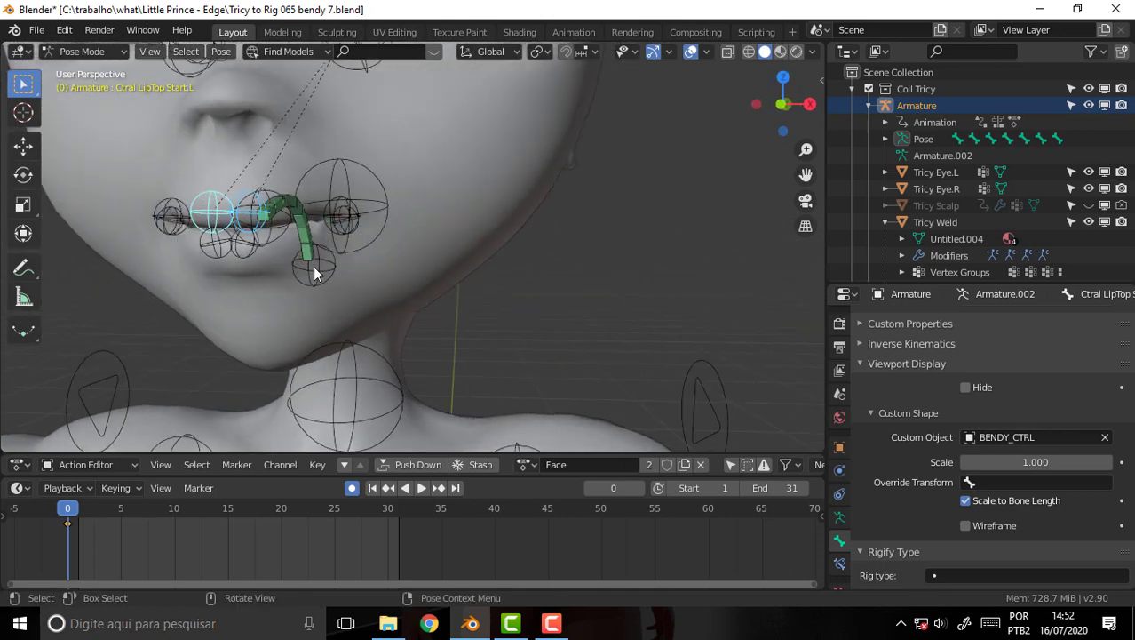
mouse_move(636, 239)
middle_mouse_down()
mouse_move(692, 213)
mouse_move(669, 219)
mouse_move(718, 217)
mouse_move(652, 214)
middle_mouse_up()
scroll(715, 208, "down", 2)
scroll(715, 208, "down", 2)
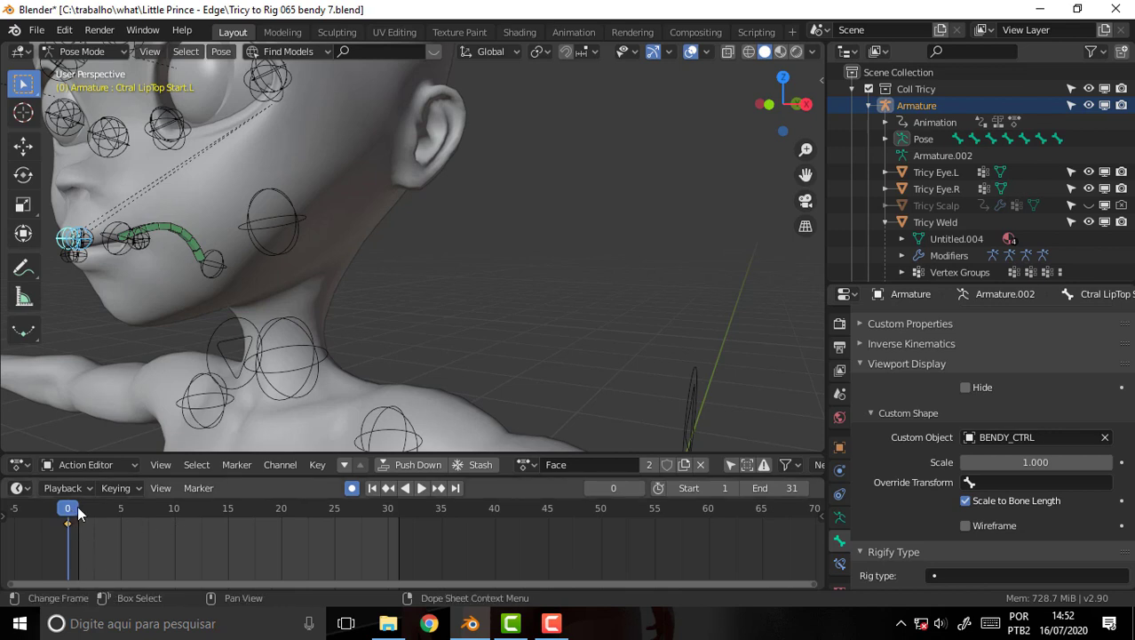
Play the Face action, select the jaw control, and pause at frame 10 in a front view
key("space")
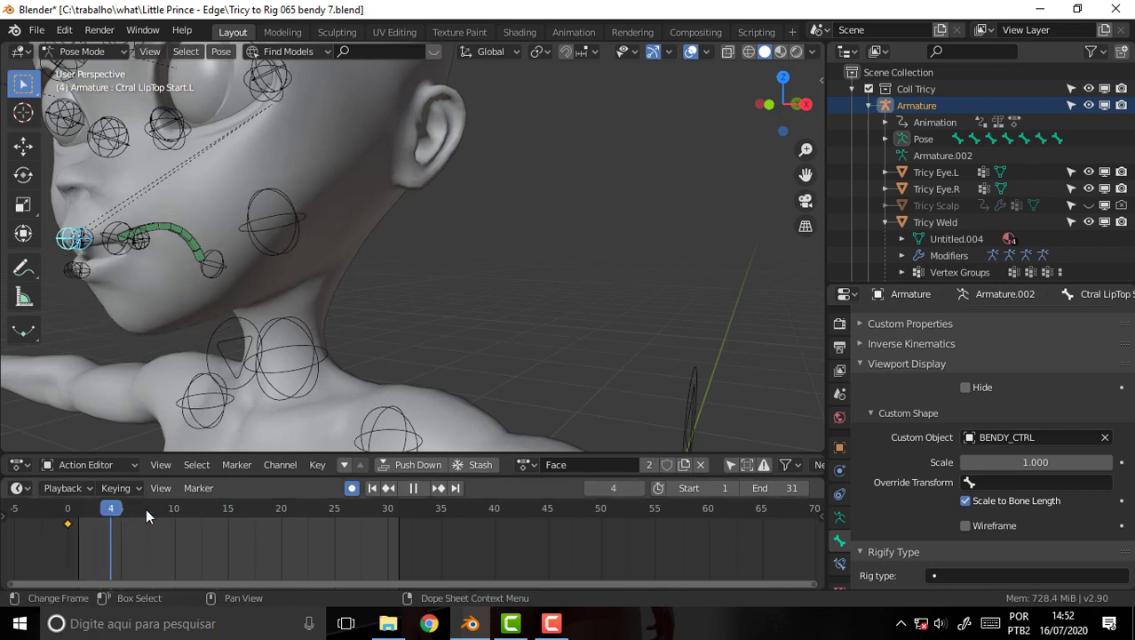
key("space")
left_click(278, 227)
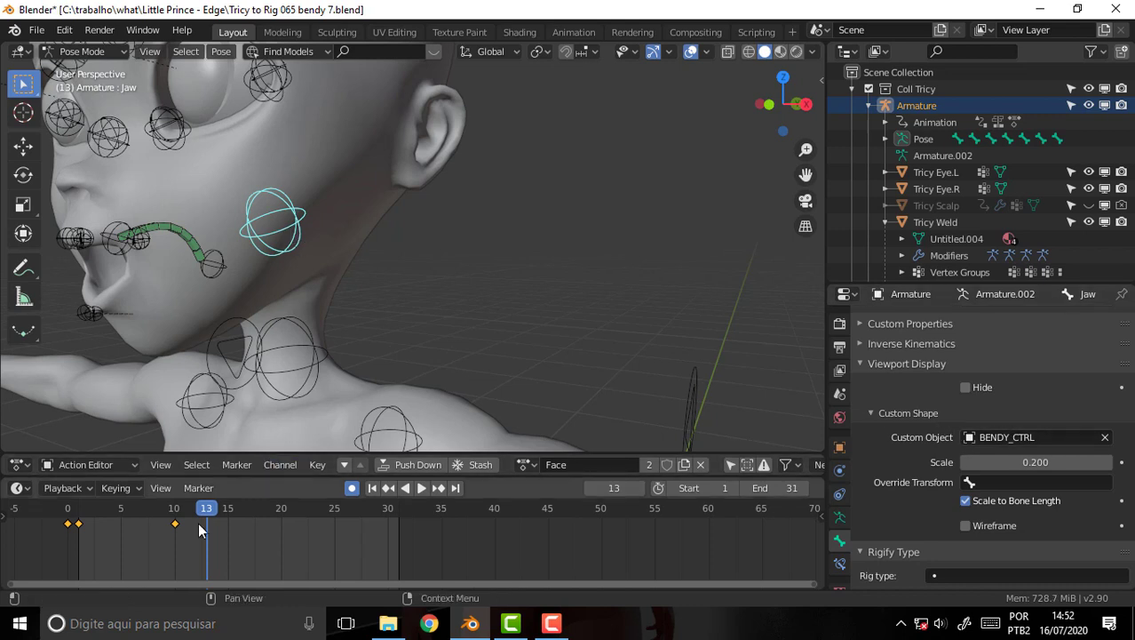
key("space")
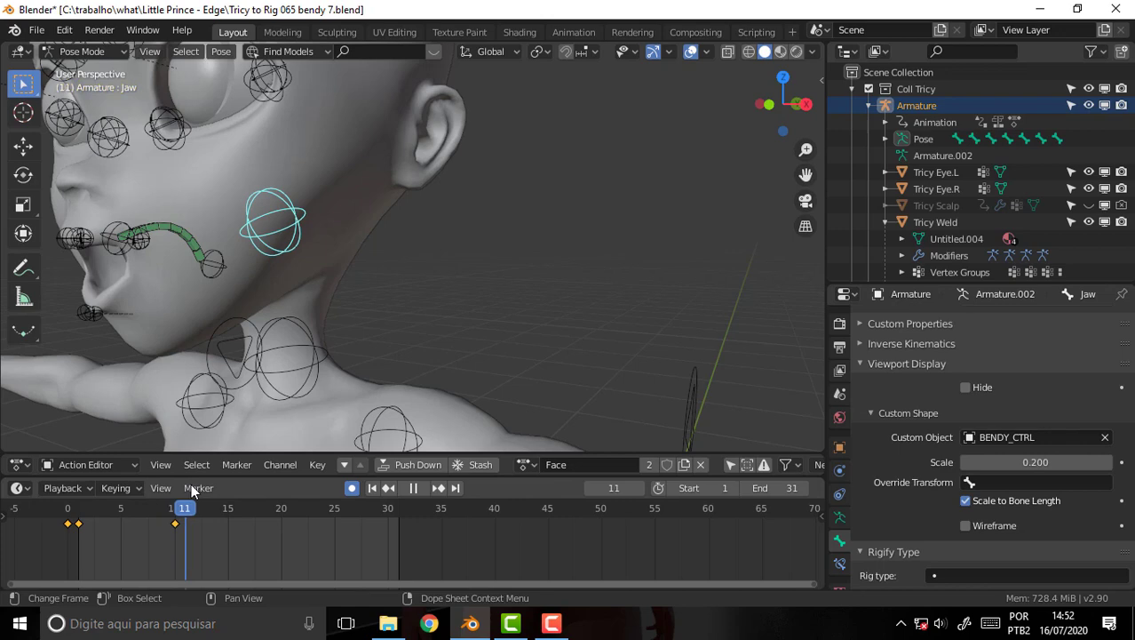
key("space")
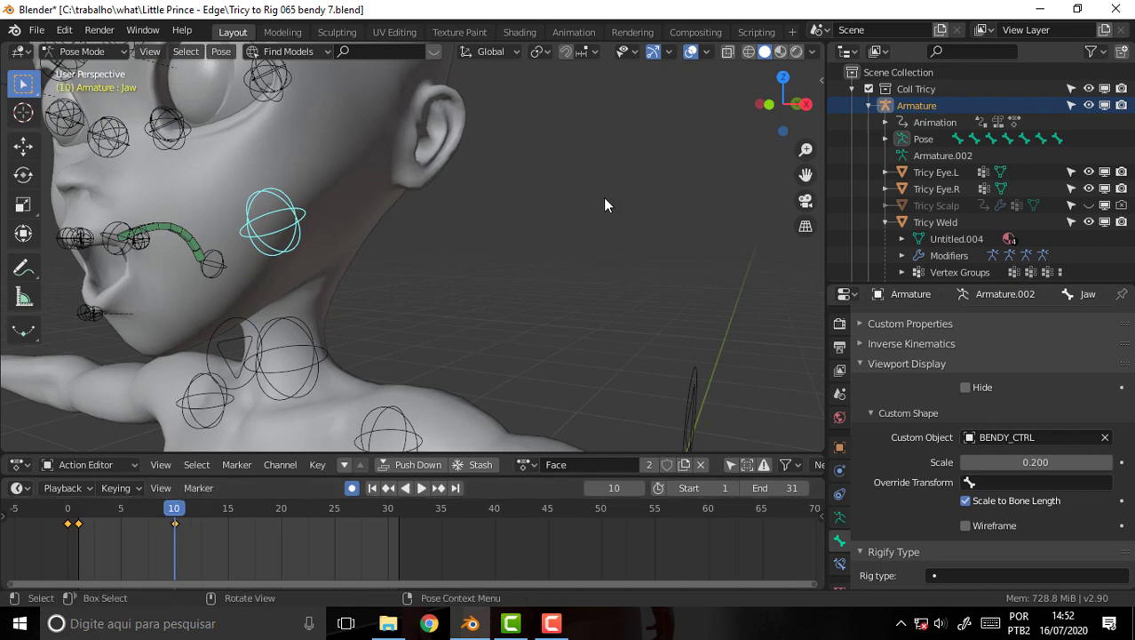
mouse_move(604, 197)
middle_mouse_down()
mouse_move(646, 187)
mouse_move(589, 196)
mouse_move(620, 195)
middle_mouse_up()
scroll(588, 197, "up", 3)
scroll(640, 196, "up", 2)
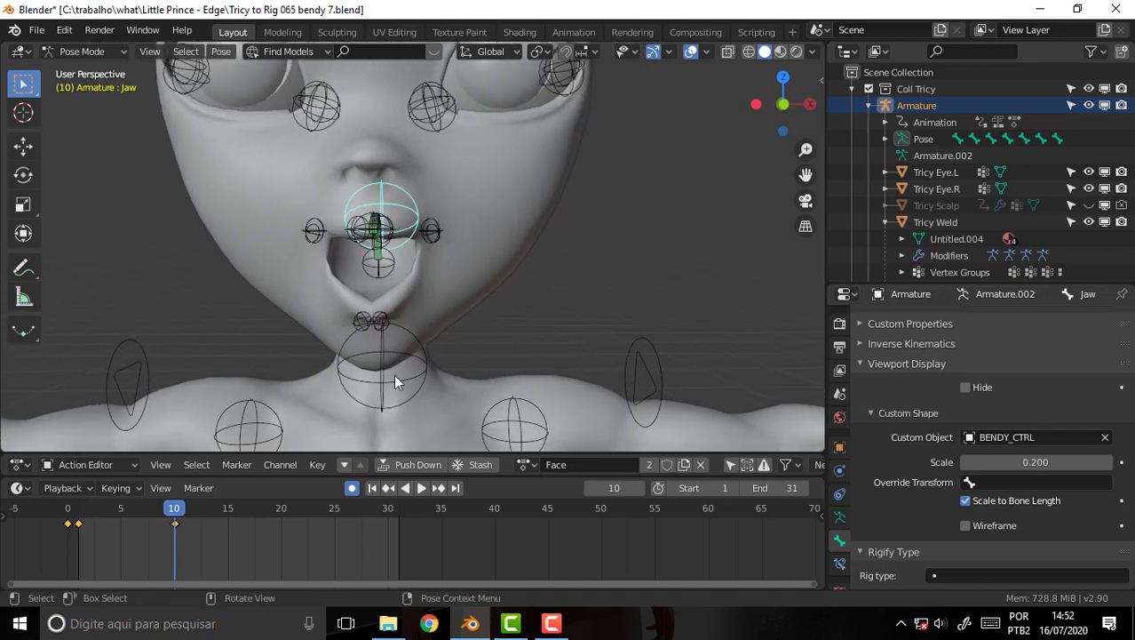
Return the playhead to frame 1 with the mouth closed and orbit to a three-quarter side view
key("space")
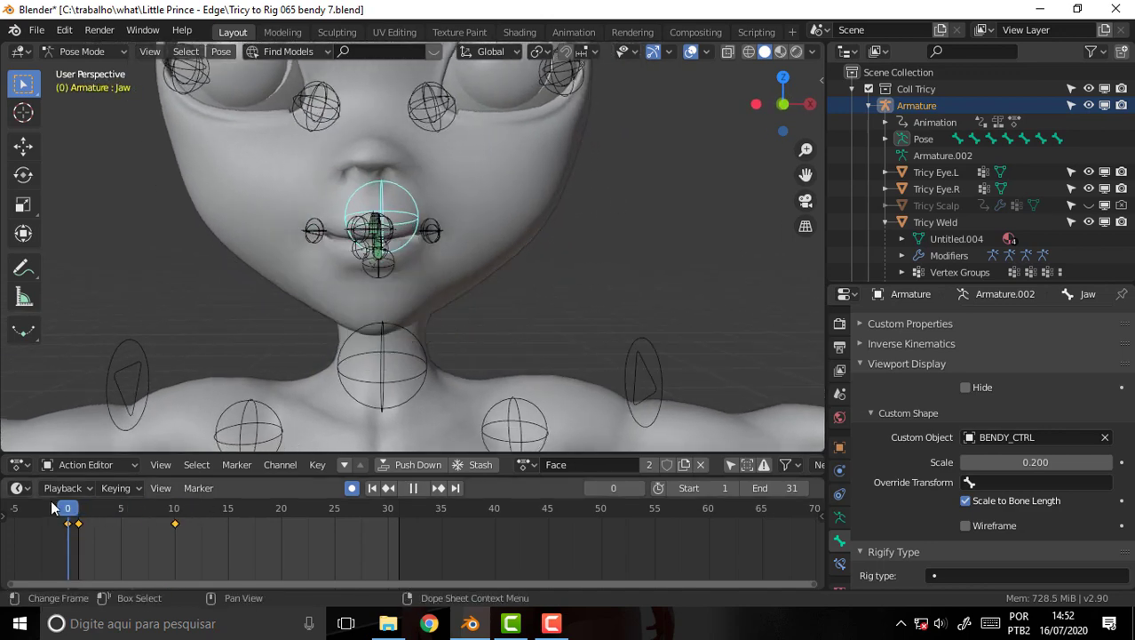
left_click_drag(196, 509, 79, 508)
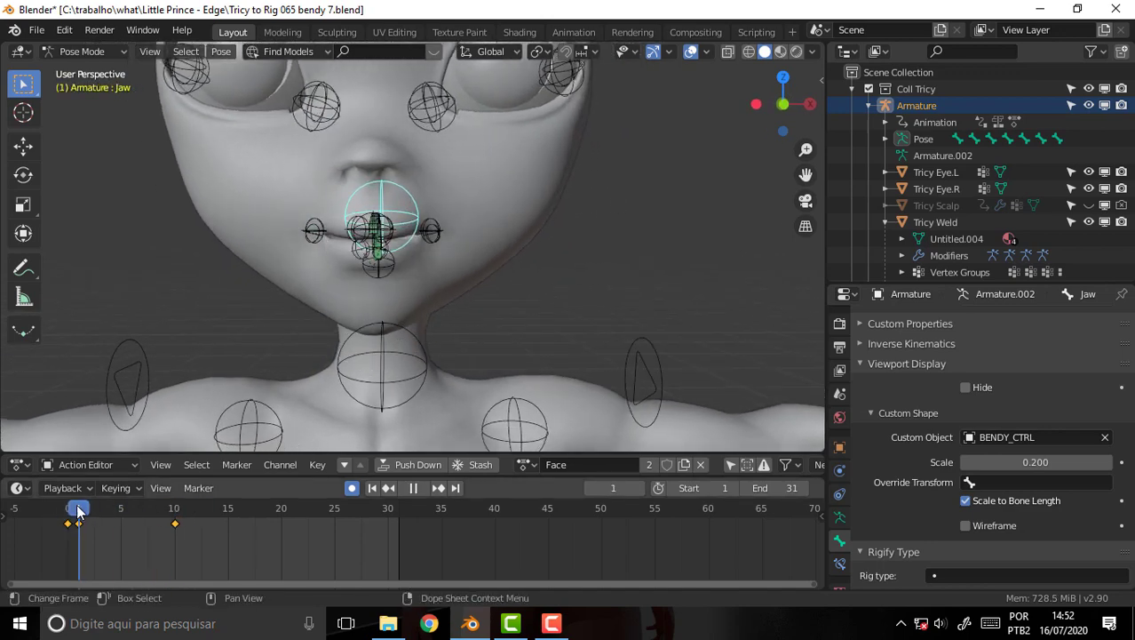
key("space")
mouse_move(606, 314)
middle_mouse_down()
mouse_move(540, 309)
mouse_move(597, 314)
middle_mouse_up()
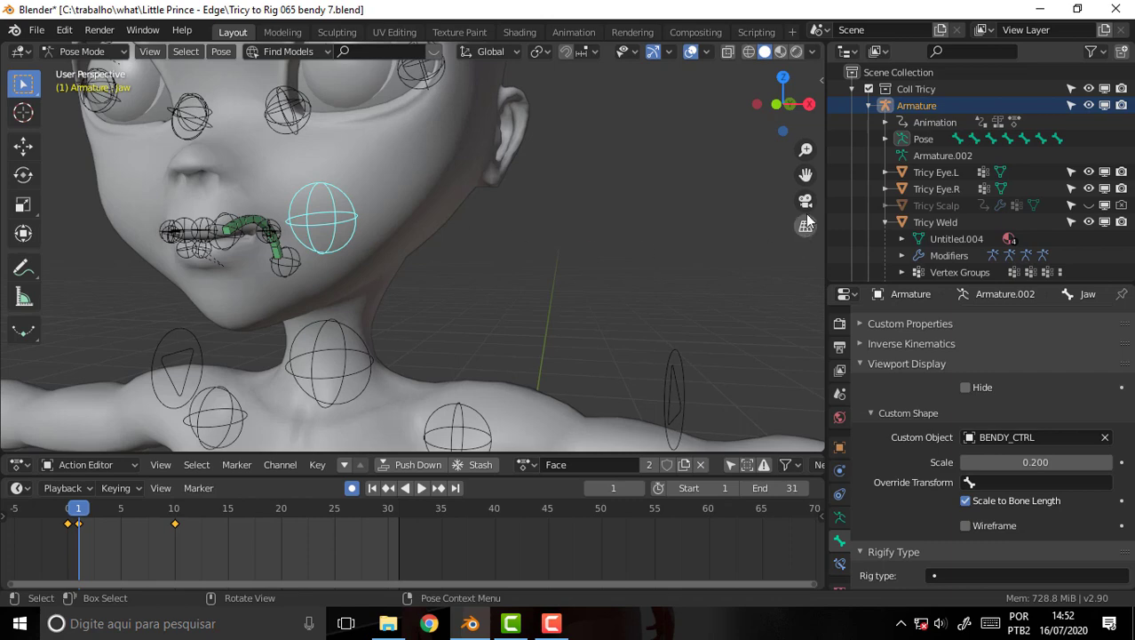
mouse_move(804, 173)
middle_mouse_down()
mouse_move(657, 199)
mouse_move(704, 204)
middle_mouse_up()
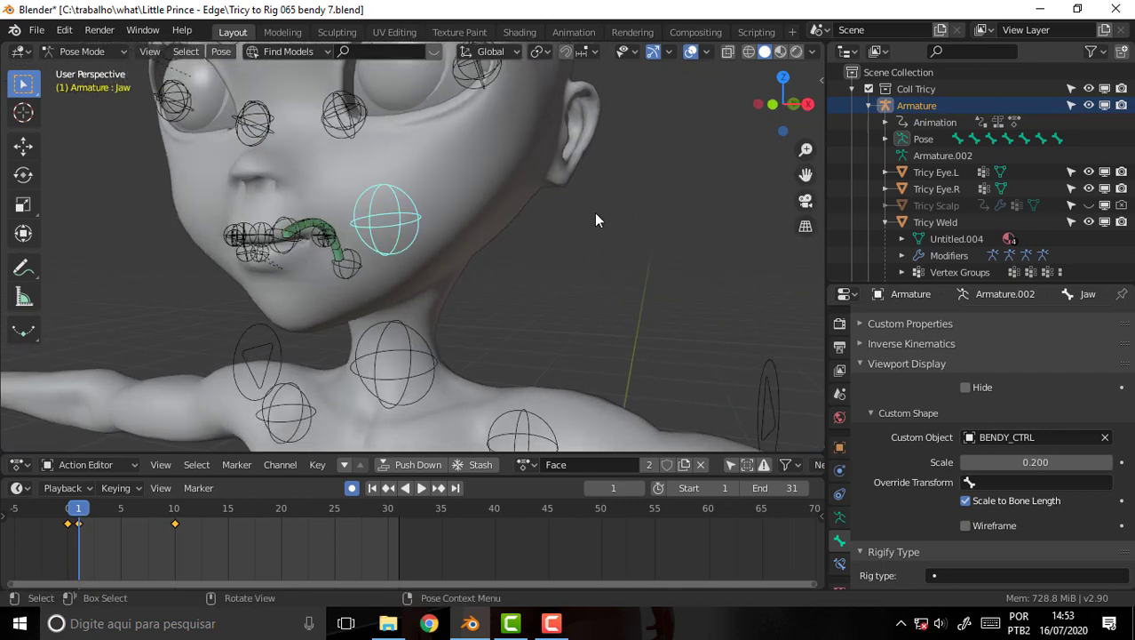
Select the Ctrl LipBot lower-lip control, starting a move but cancelling it
left_click(254, 255)
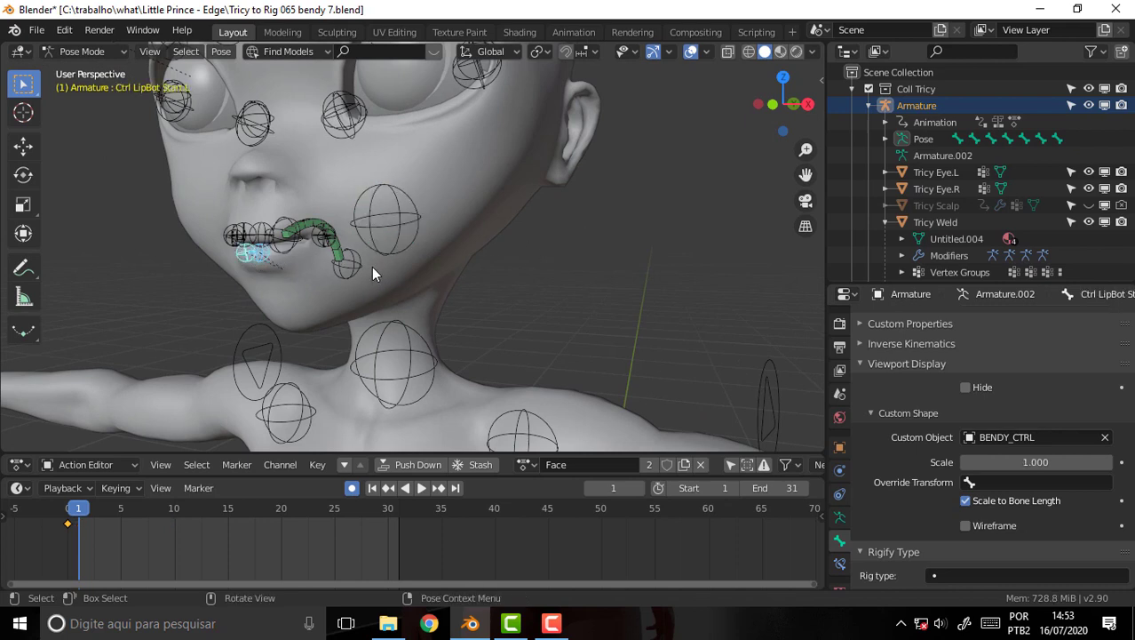
key("g")
right_click(382, 289)
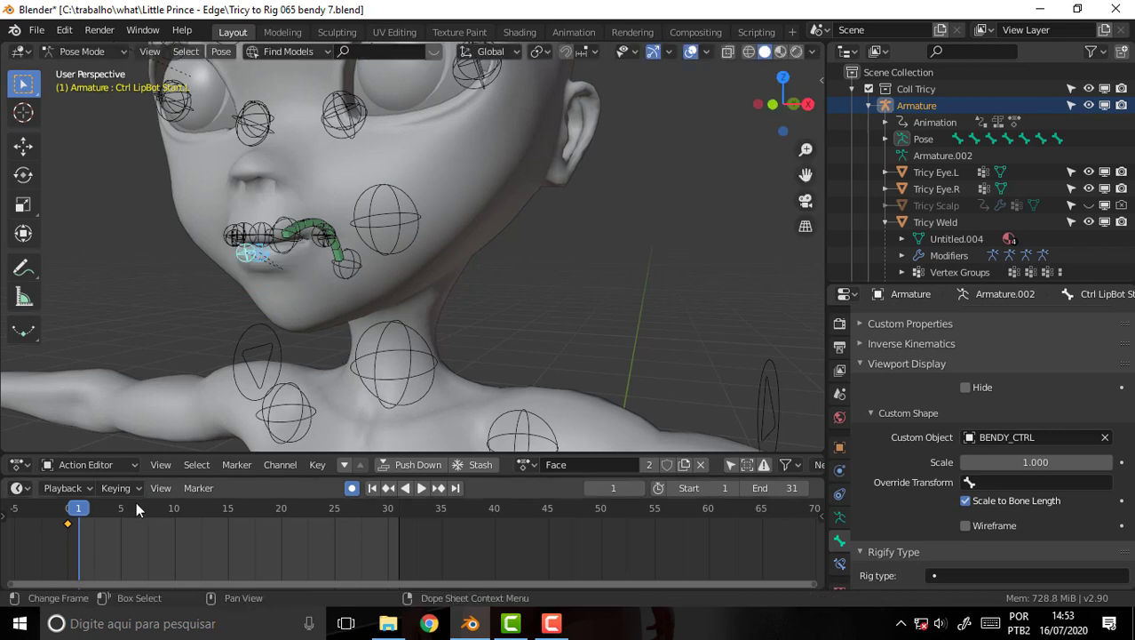
Scrub the timeline through frames 1–15 to preview the mouth opening, then return to frame 1
left_click_drag(163, 507, 232, 509)
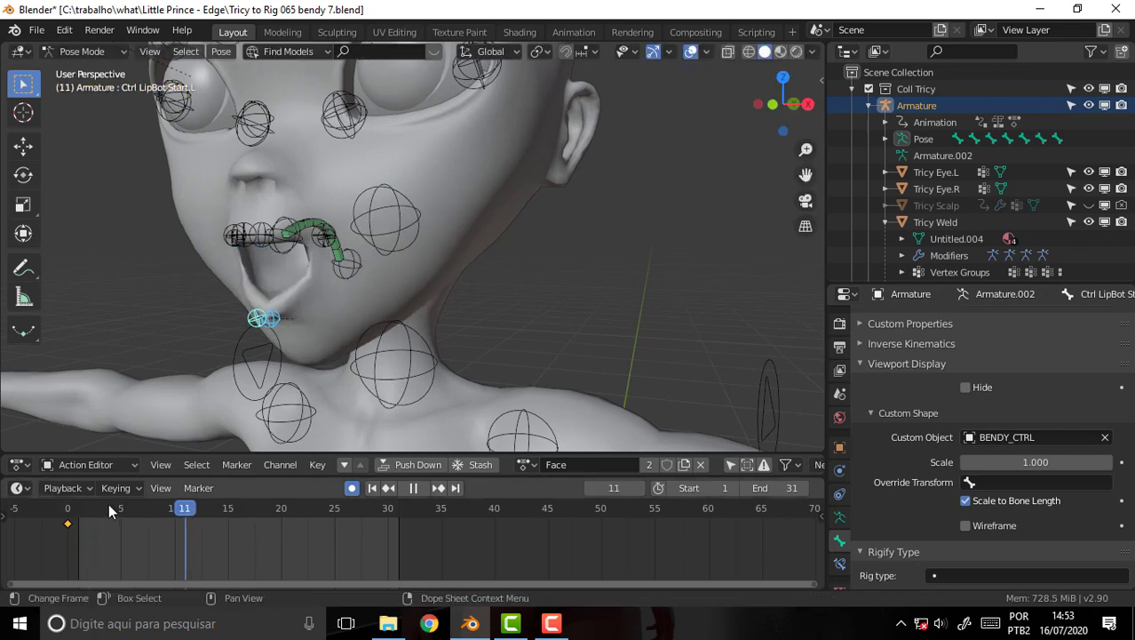
left_click_drag(109, 507, 229, 507)
left_click(74, 518)
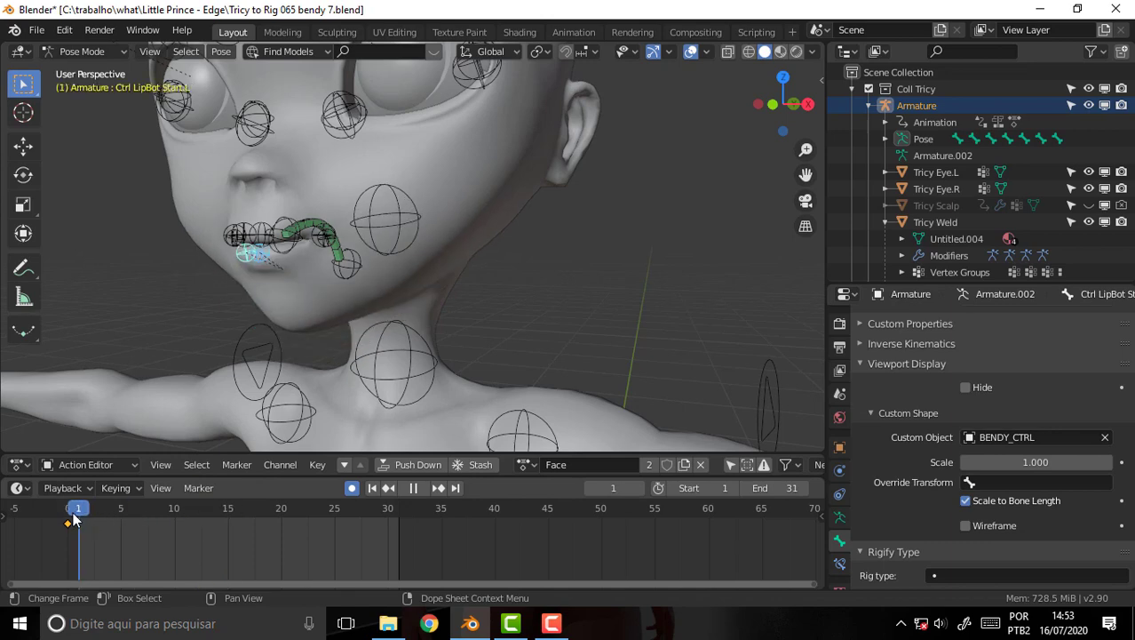
key("KP_1")
mouse_move(622, 302)
middle_mouse_down()
mouse_move(642, 285)
mouse_move(627, 275)
mouse_move(482, 255)
mouse_move(632, 267)
middle_mouse_up()
scroll(627, 276, "up", 4)
scroll(646, 254, "down", 2)
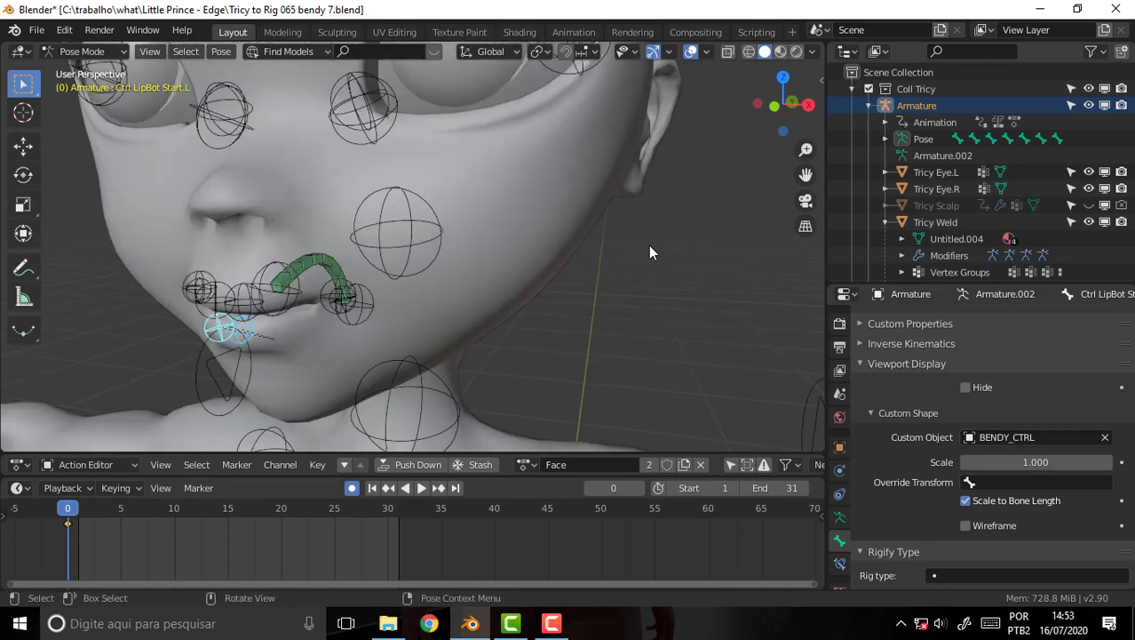
scroll(649, 246, "down", 3)
Switch the rig's action to ArmatureAction.001 and start playback
left_click_drag(807, 175, 559, 465)
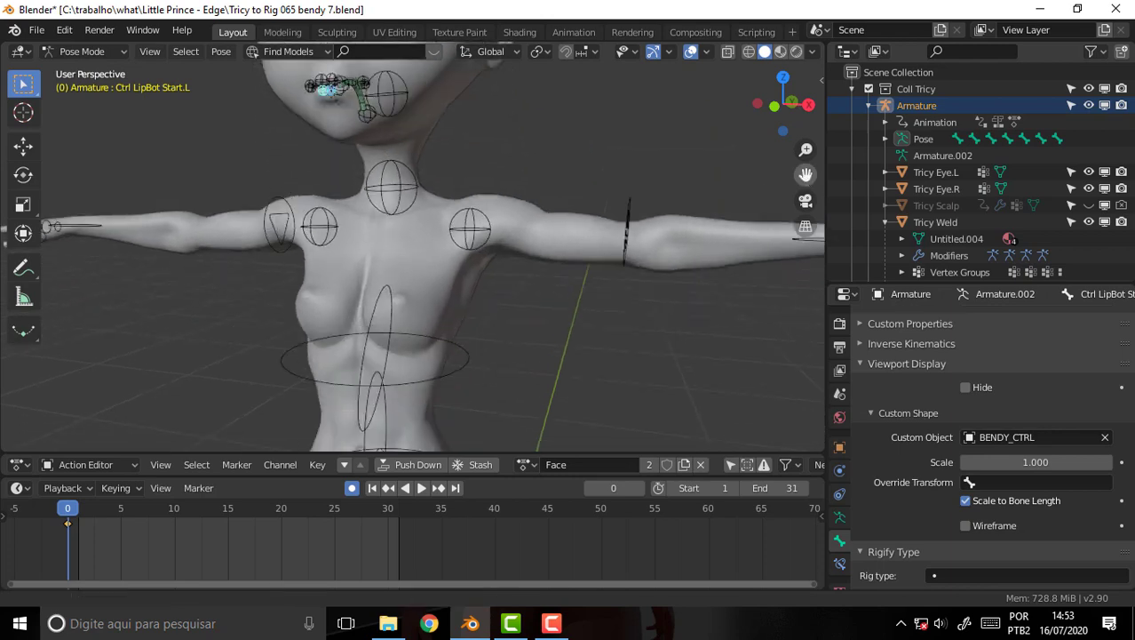
left_click(524, 464)
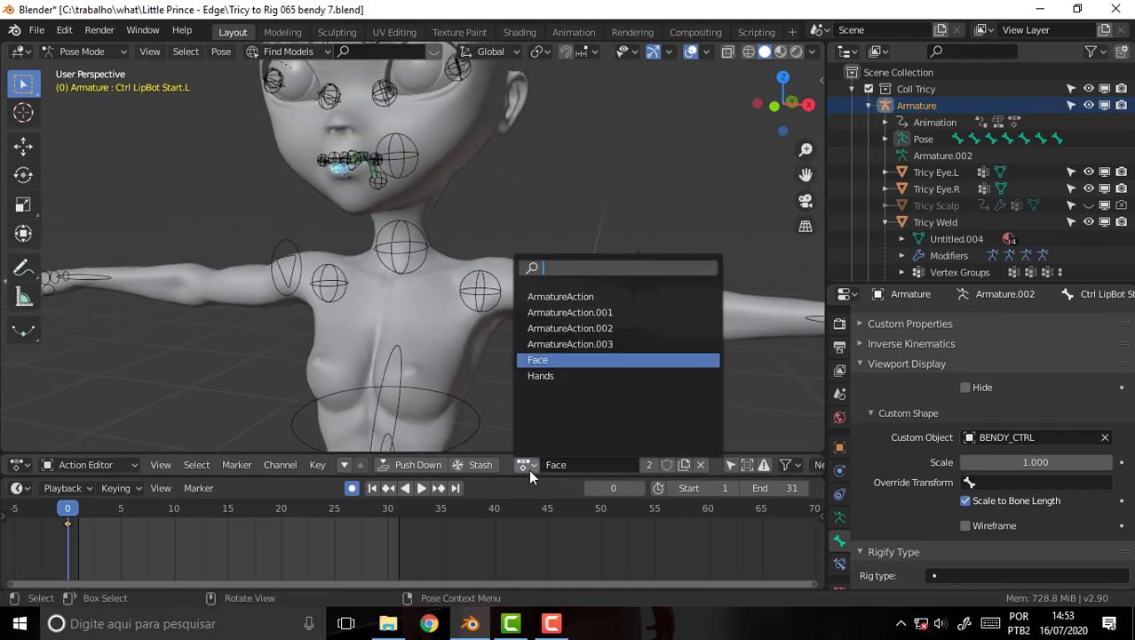
left_click(572, 309)
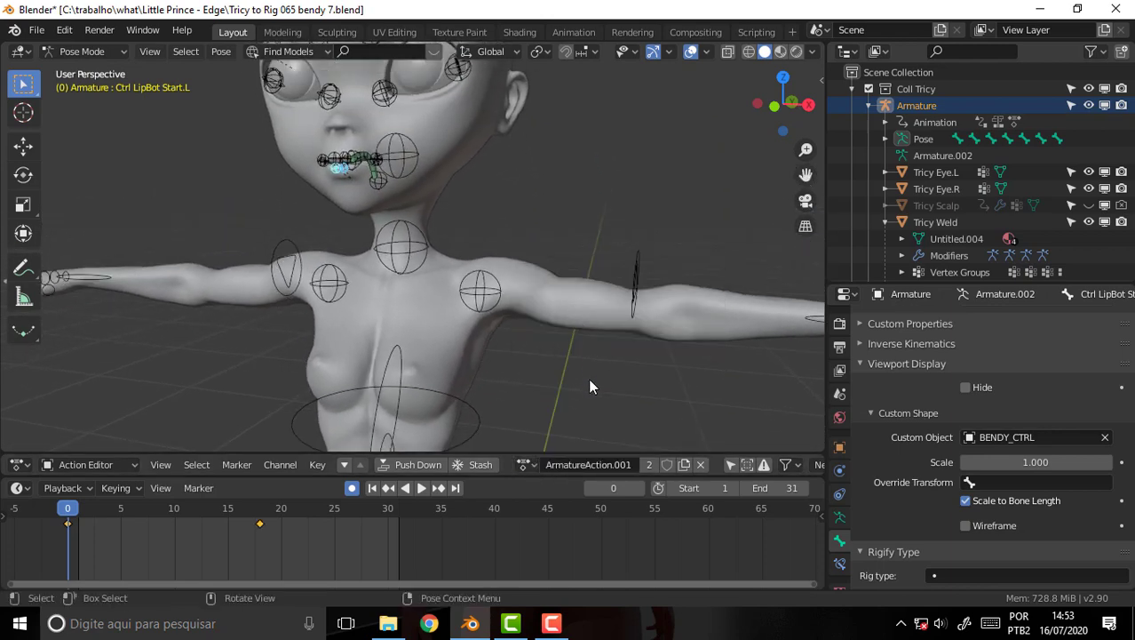
left_click(419, 488)
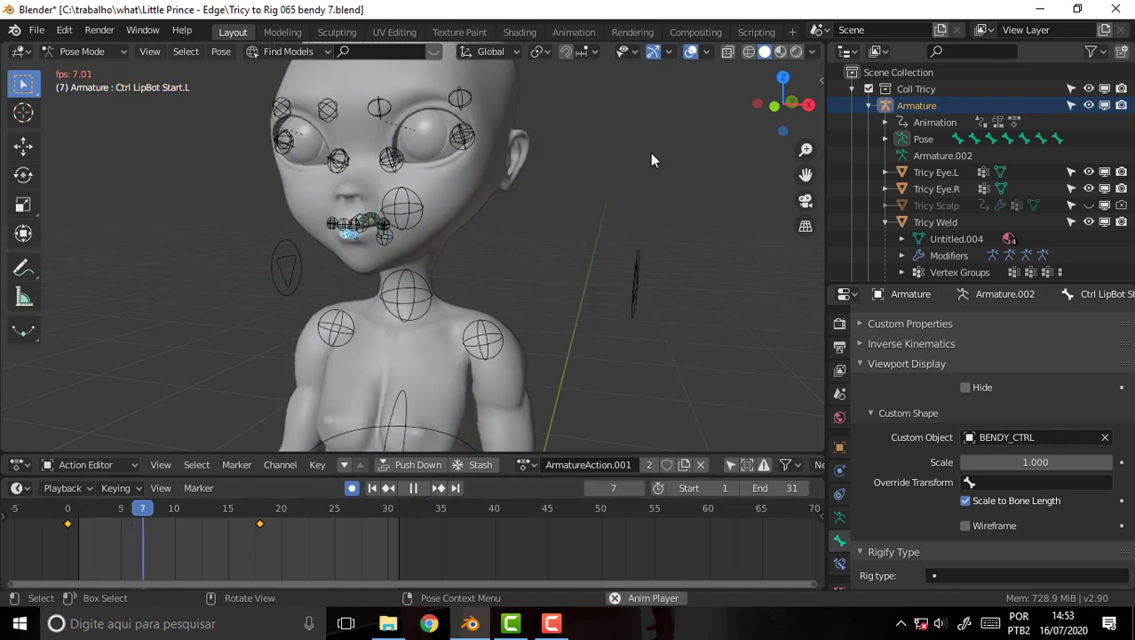
Watch the looping body animation from side, front and three-quarter views
scroll(651, 158, "down", 4)
middle_click_drag(651, 156, 508, 162)
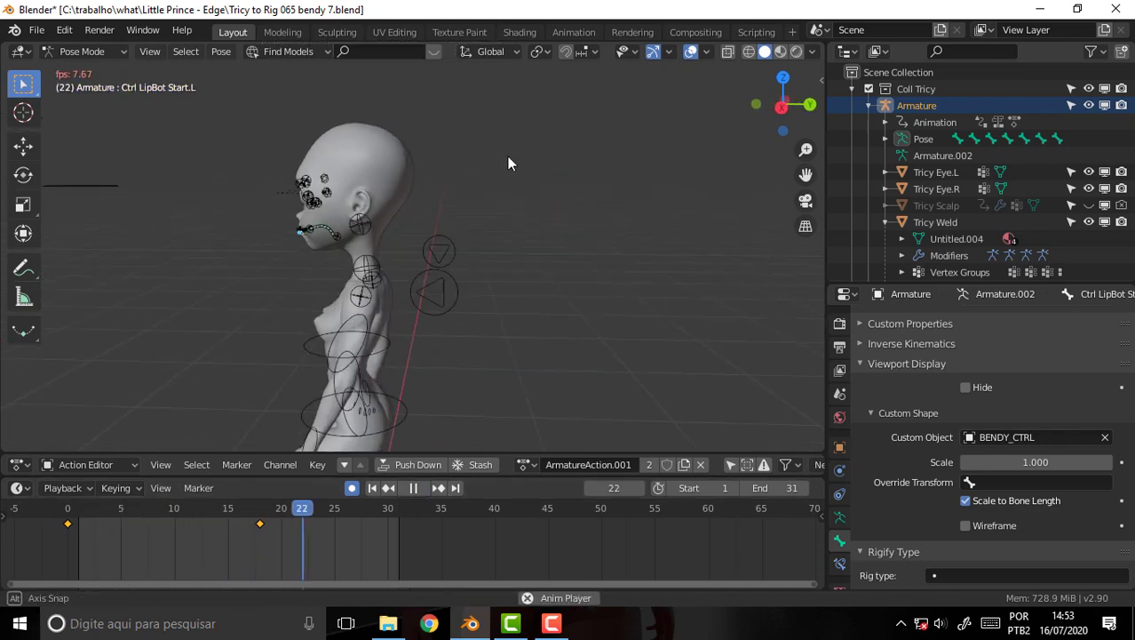
left_click_drag(806, 175, 819, 85)
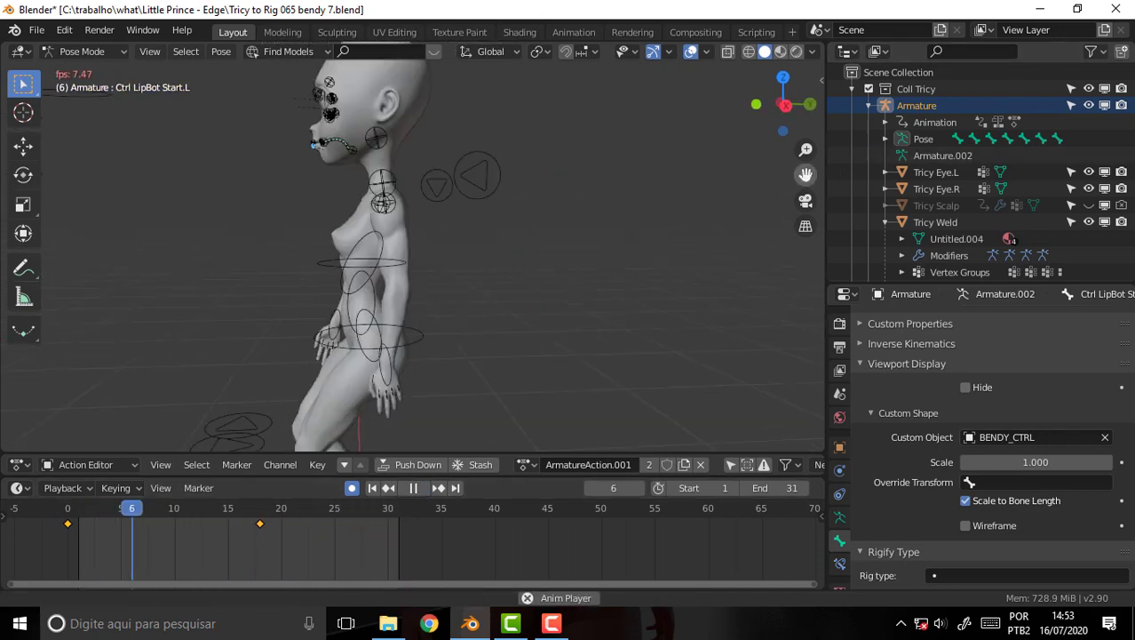
left_click_drag(806, 174, 805, 53)
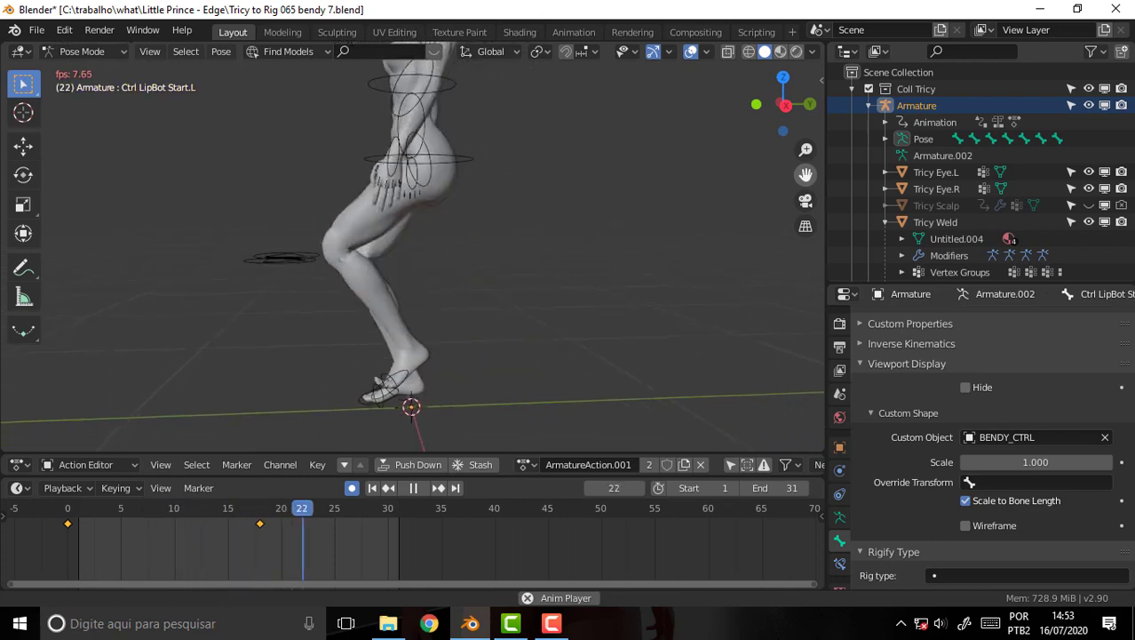
left_click_drag(806, 175, 806, 355)
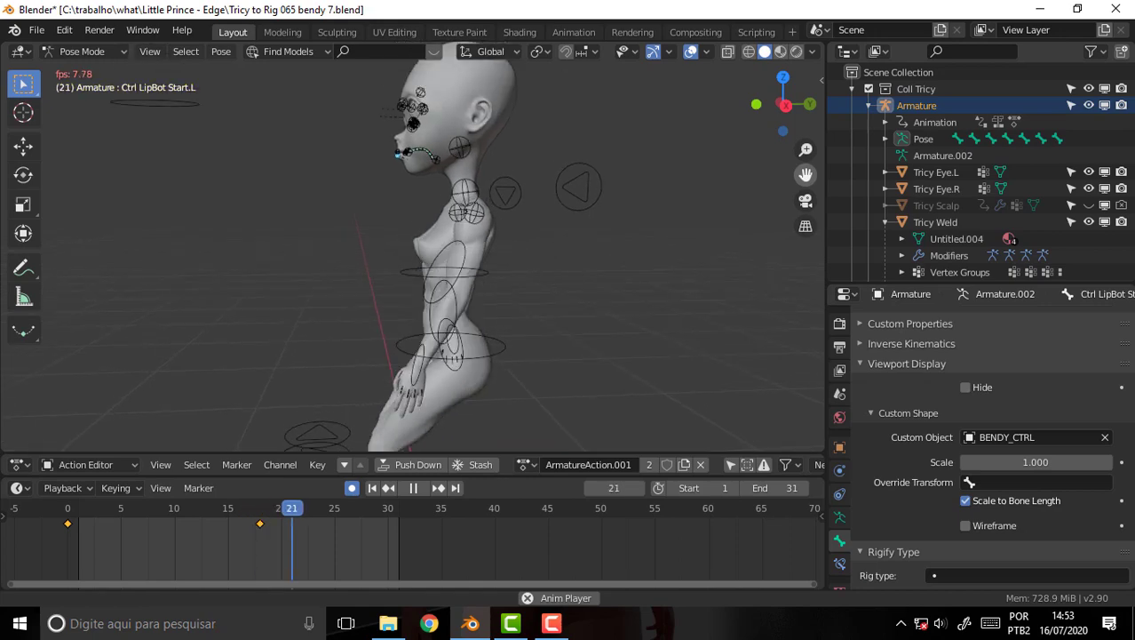
left_click_drag(806, 175, 783, 181)
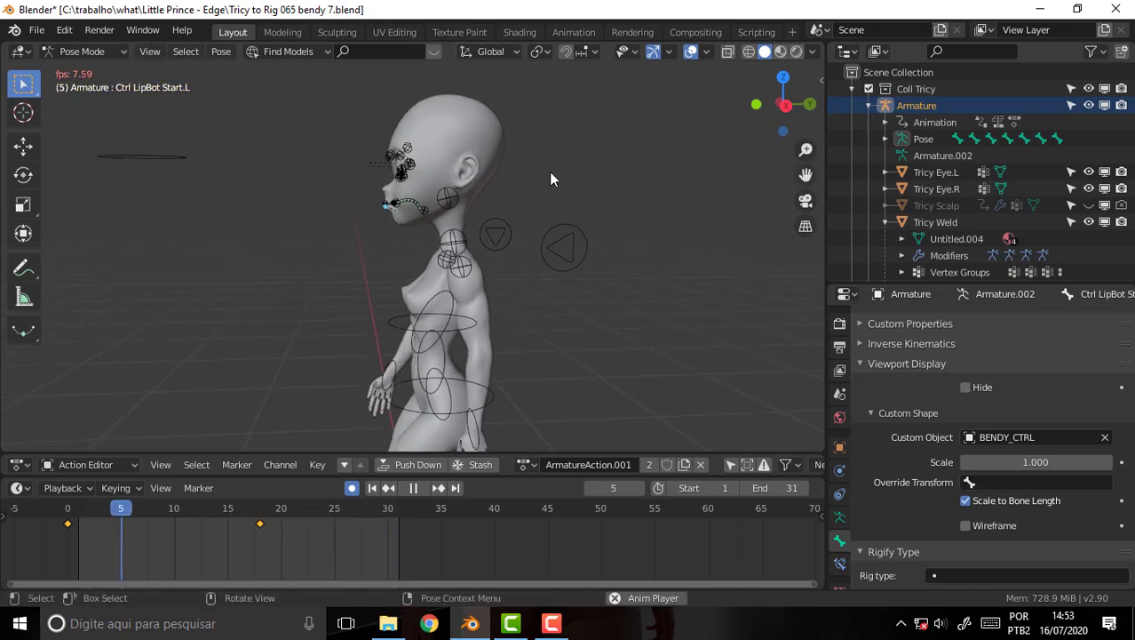
middle_click_drag(551, 178, 726, 189)
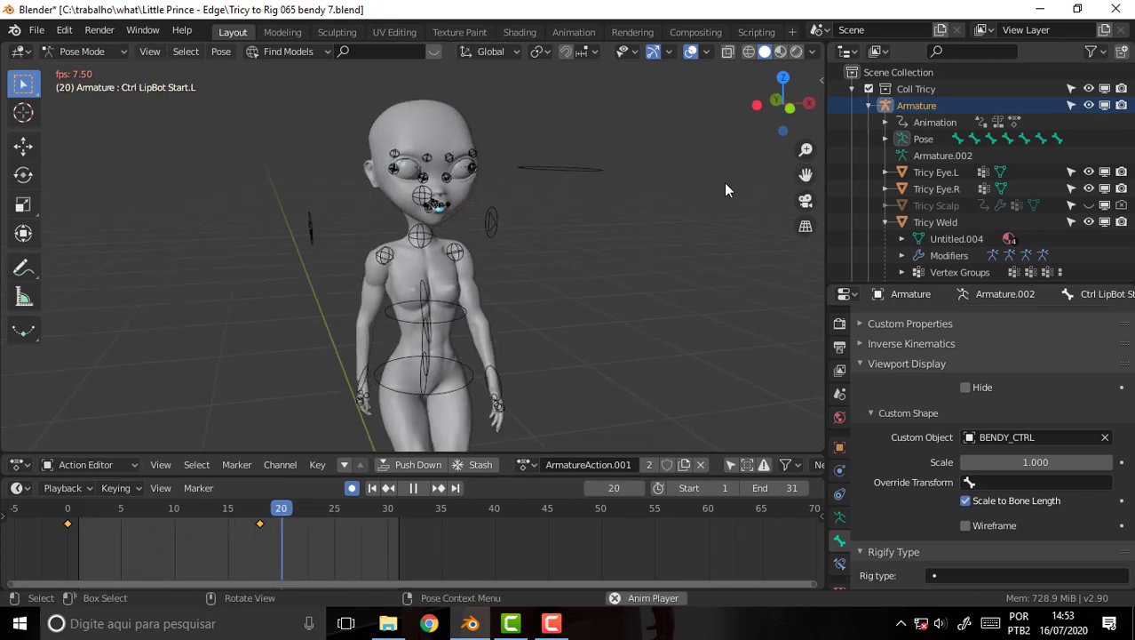
scroll(725, 190, "up", 4)
mouse_move(806, 174)
left_mouse_down()
mouse_move(805, 204)
mouse_move(806, 119)
left_mouse_up()
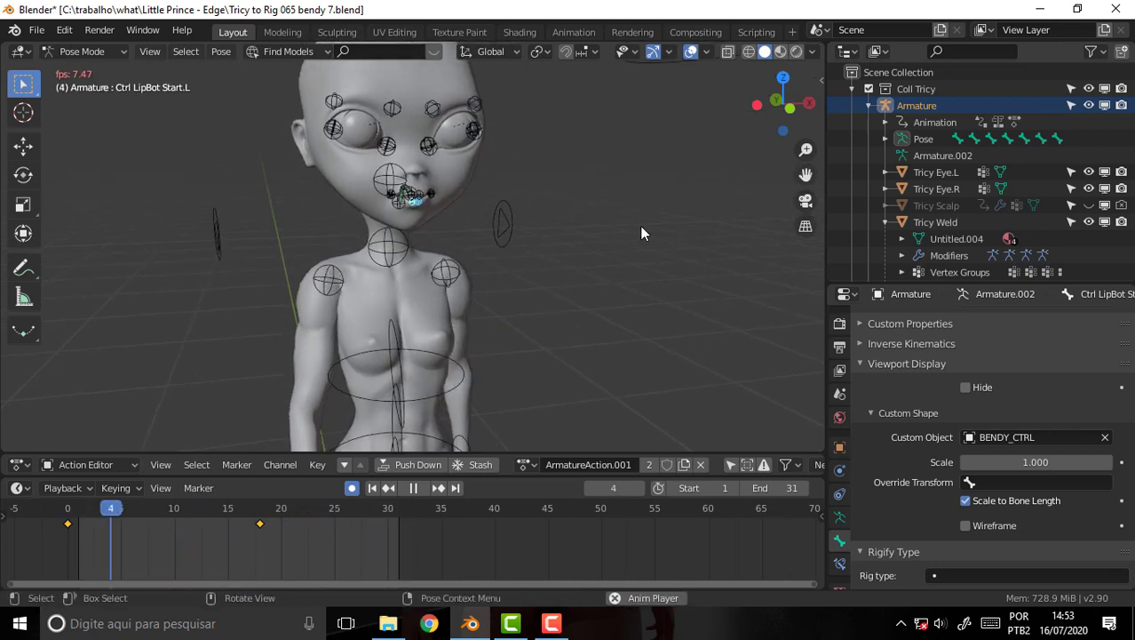
mouse_move(640, 225)
middle_mouse_down()
mouse_move(294, 234)
mouse_move(645, 199)
mouse_move(590, 235)
mouse_move(778, 196)
middle_mouse_up()
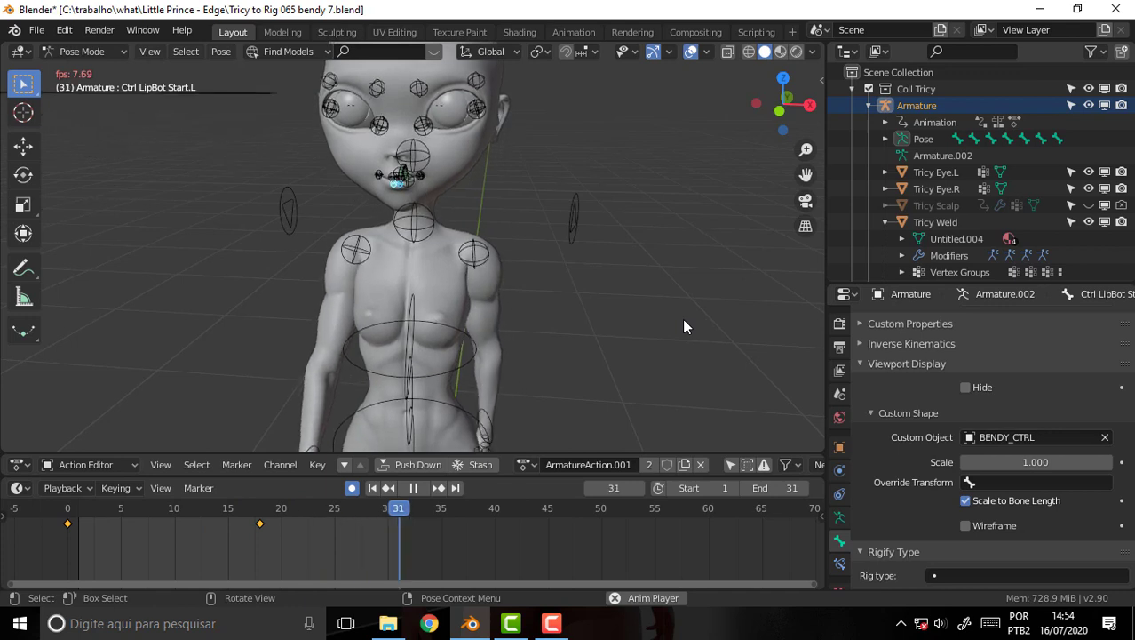
Stop the ArmatureAction.001 playback and scrub from frame 22 back to frame 0
left_click(413, 490)
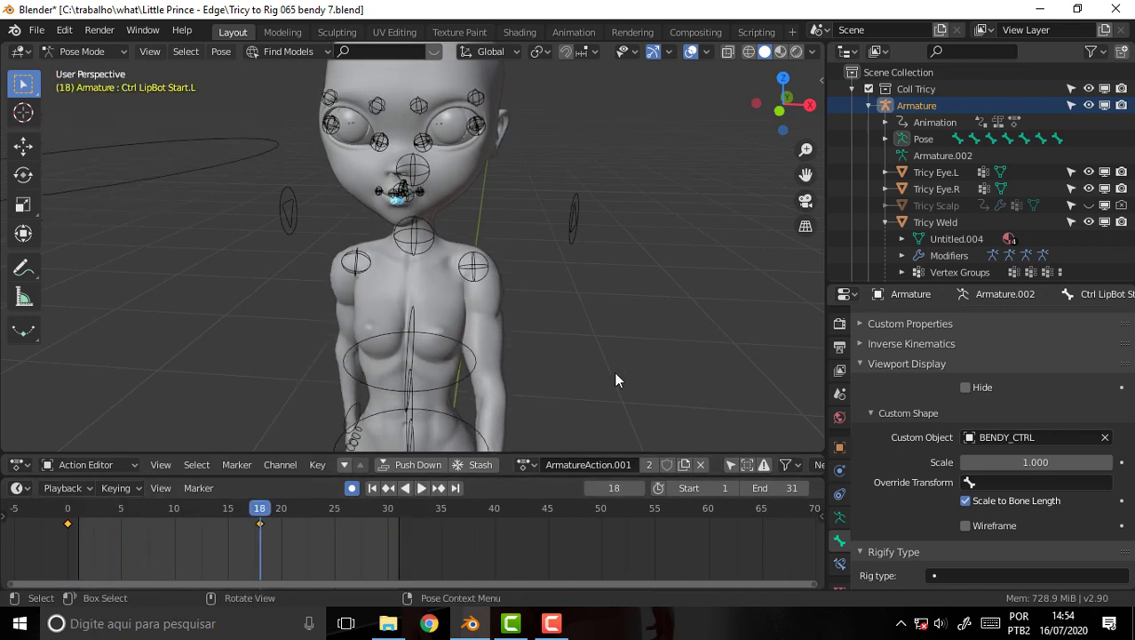
left_click_drag(806, 175, 740, 169)
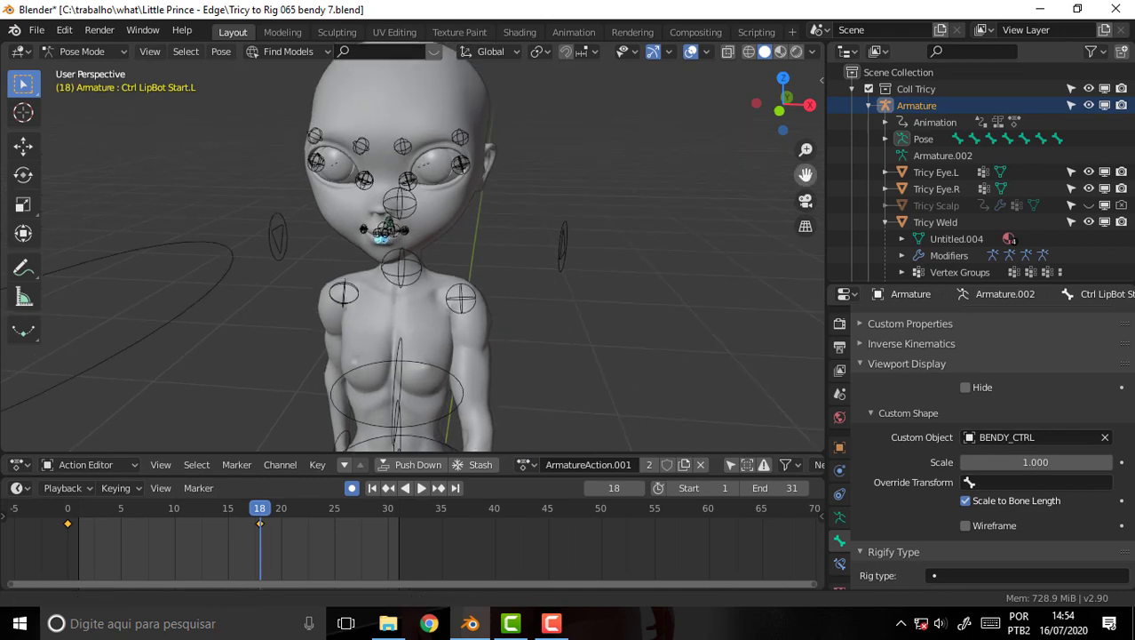
middle_click_drag(740, 169, 743, 148)
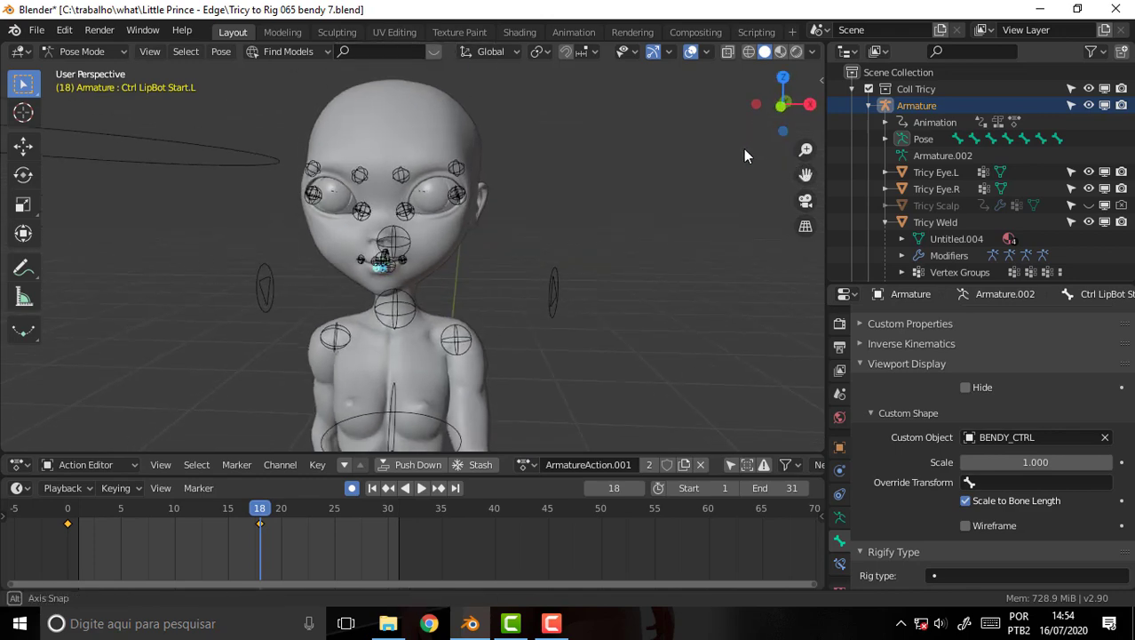
scroll(741, 158, "up", 2)
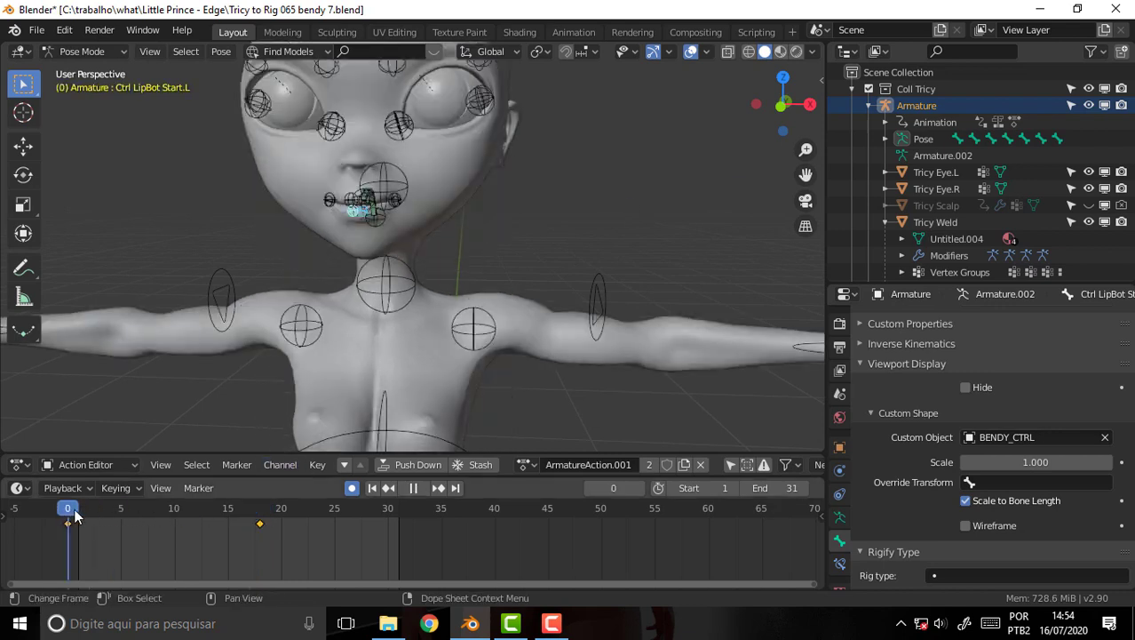
left_click(303, 513)
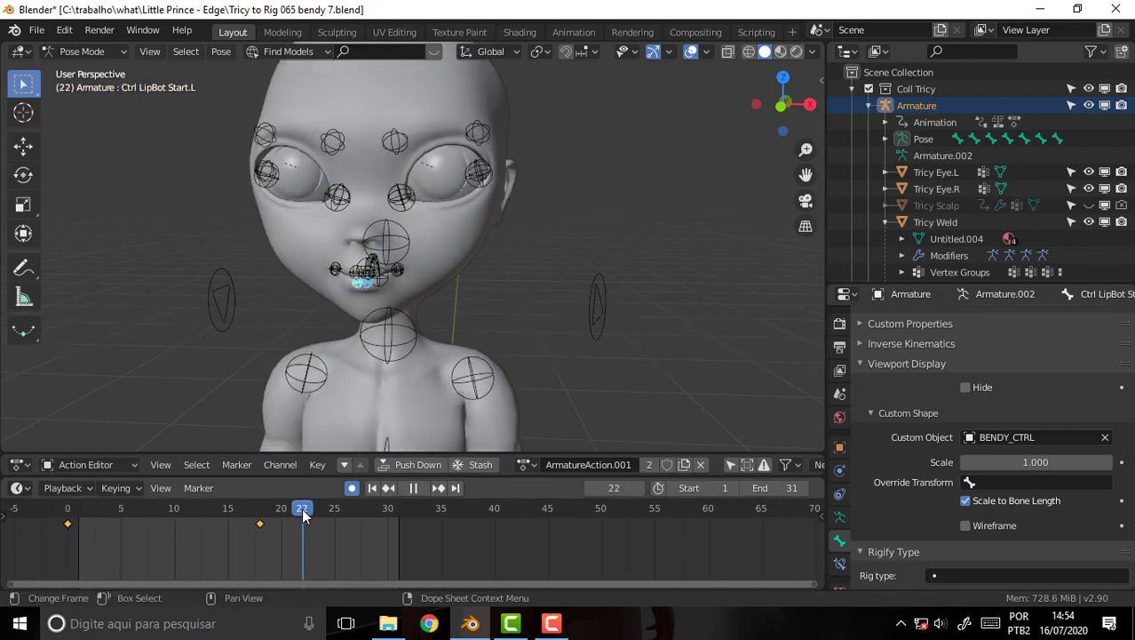
left_click_drag(303, 513, 71, 514)
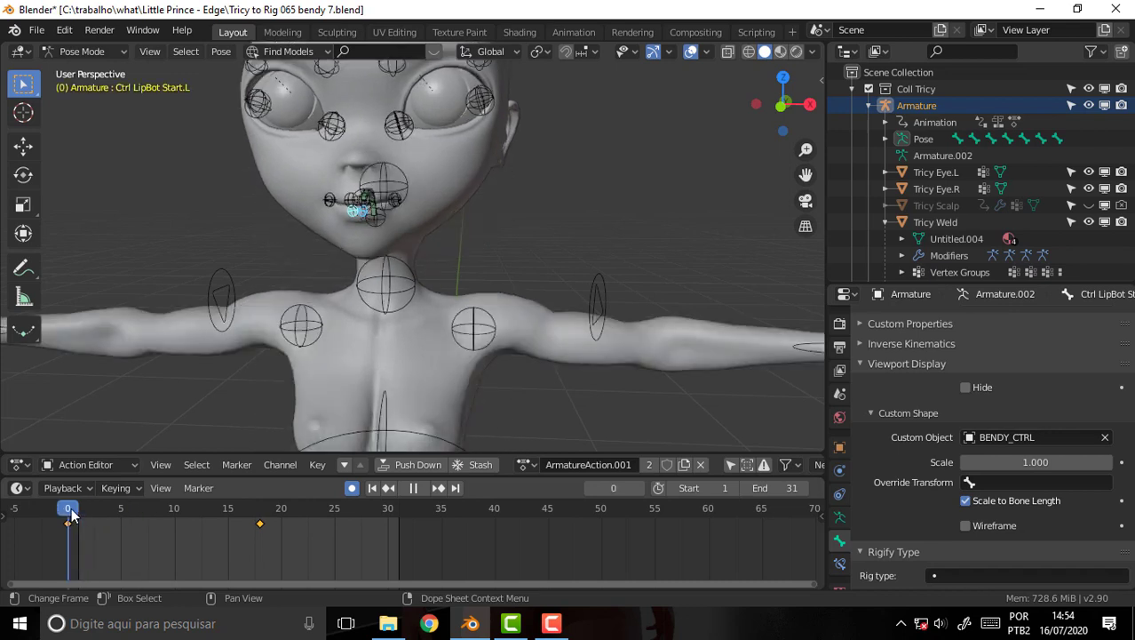
key("space")
key("space")
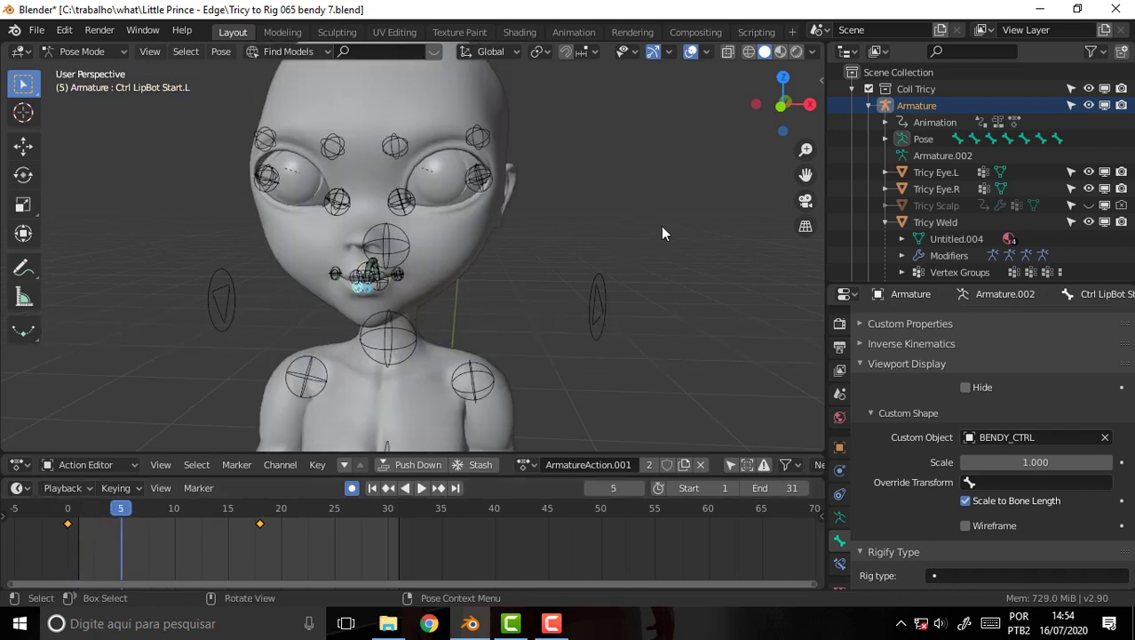
Replay the action from the start and pause at frame 23, viewing the character from the left side
mouse_move(662, 228)
middle_mouse_down()
mouse_move(528, 221)
mouse_move(728, 220)
mouse_move(657, 221)
middle_mouse_up()
scroll(657, 227, "down", 1)
scroll(657, 227, "down", 1)
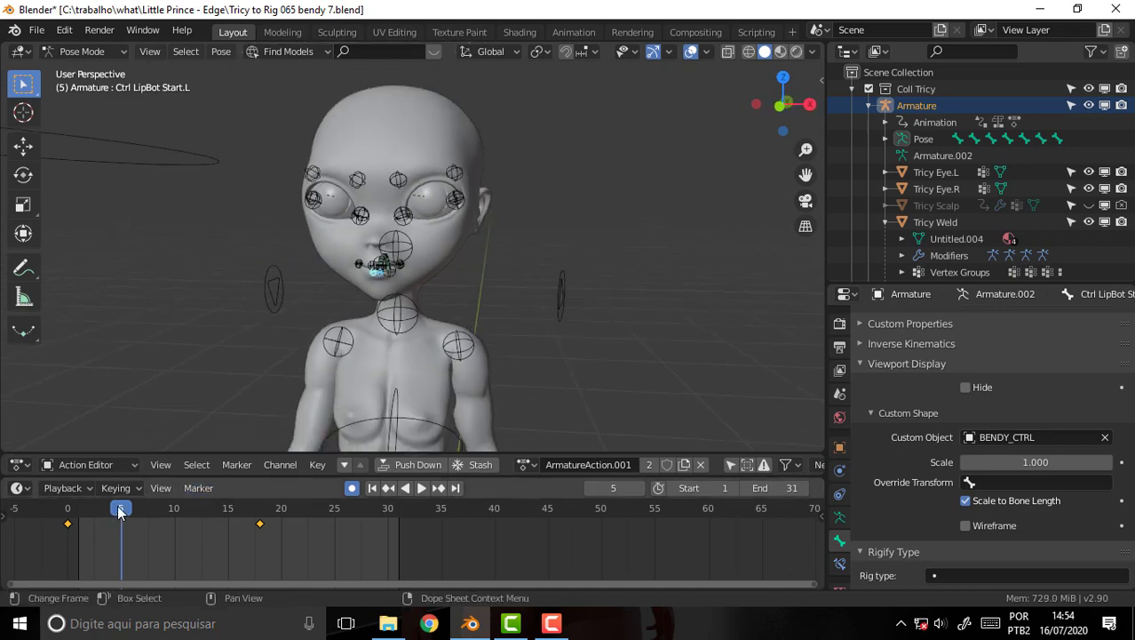
left_click_drag(120, 510, 78, 510)
key("space")
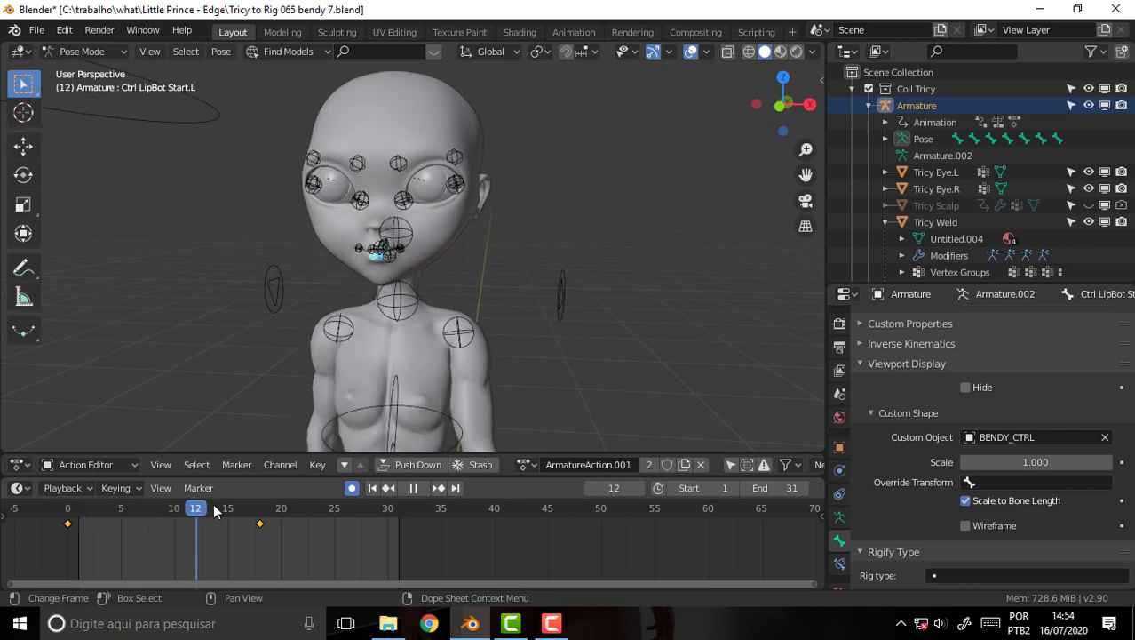
key("space")
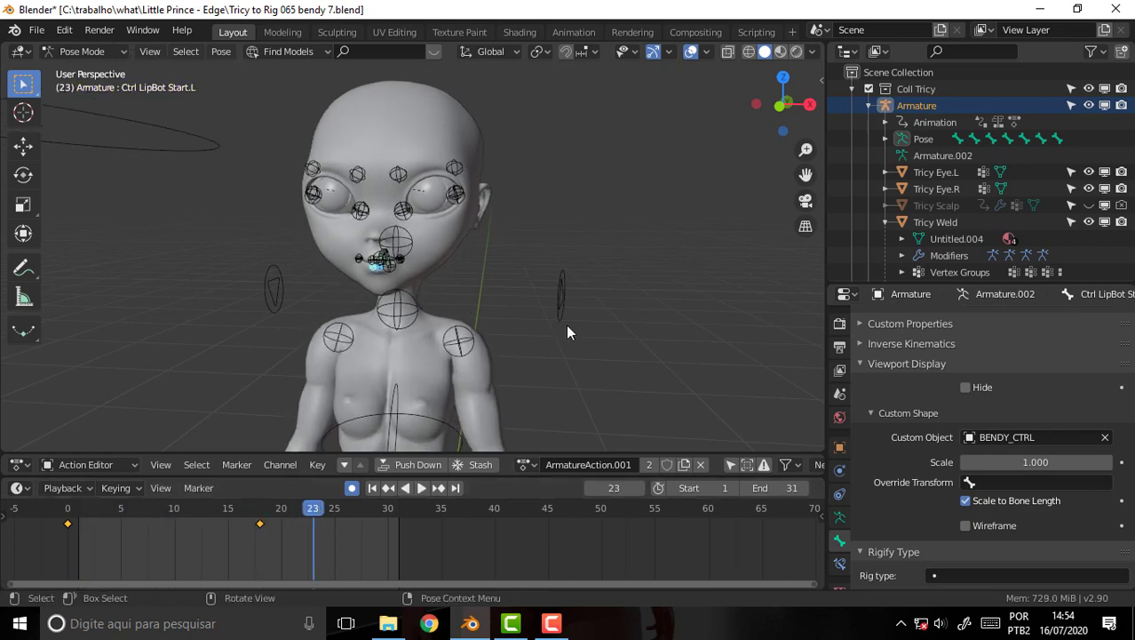
mouse_move(568, 332)
middle_mouse_down()
mouse_move(580, 284)
mouse_move(320, 313)
mouse_move(206, 286)
mouse_move(498, 301)
mouse_move(695, 294)
mouse_move(573, 288)
middle_mouse_up()
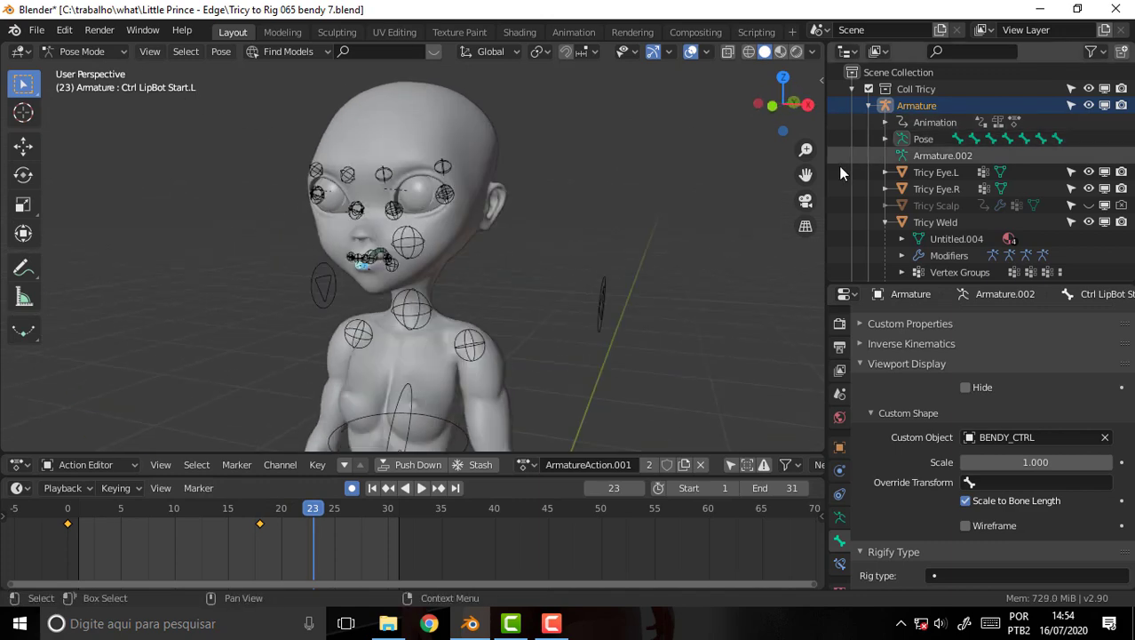
Orbit and pan around the face to inspect the lip controls from several angles
left_click_drag(805, 174, 782, 178)
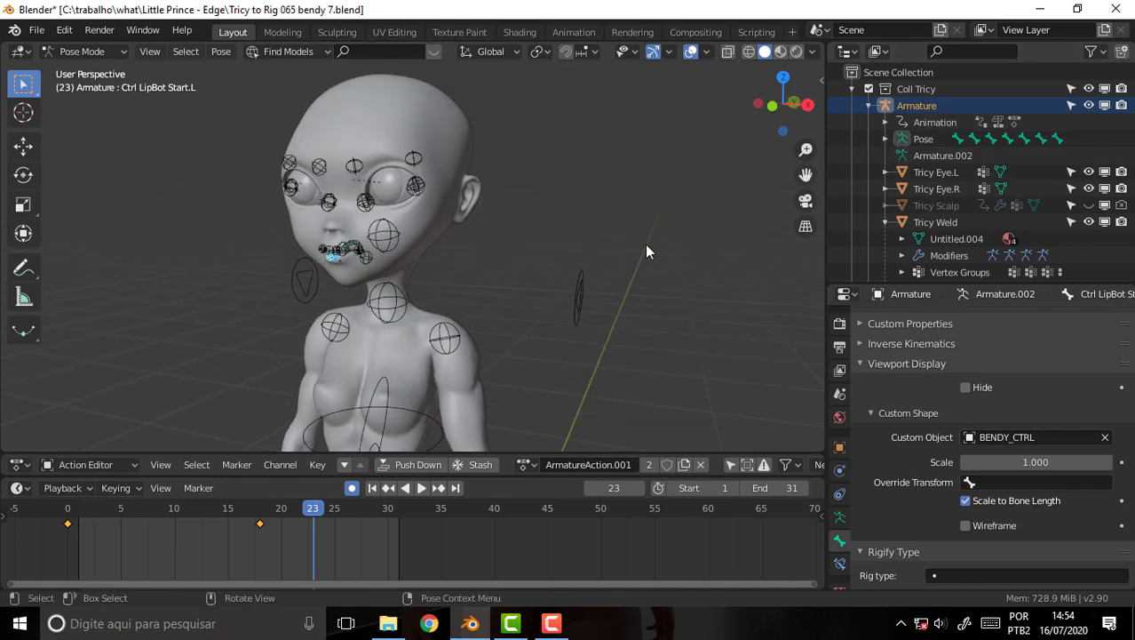
mouse_move(645, 251)
middle_mouse_down()
mouse_move(380, 246)
mouse_move(704, 223)
mouse_move(699, 253)
mouse_move(645, 261)
mouse_move(692, 206)
middle_mouse_up()
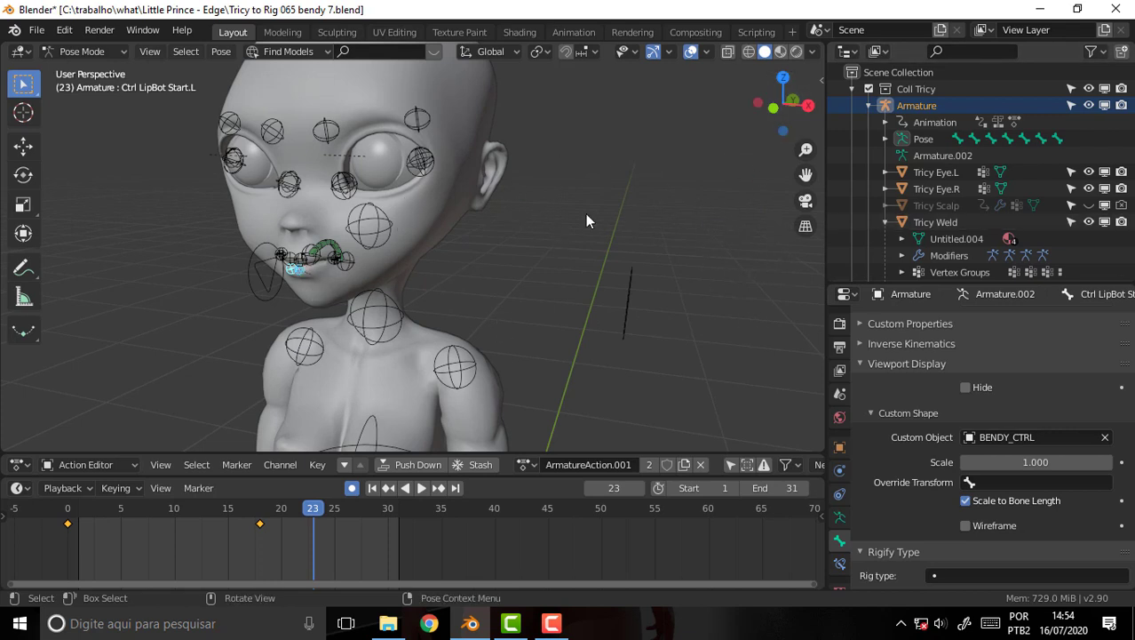
mouse_move(588, 210)
middle_mouse_down()
mouse_move(625, 193)
mouse_move(423, 195)
mouse_move(664, 197)
mouse_move(642, 216)
middle_mouse_up()
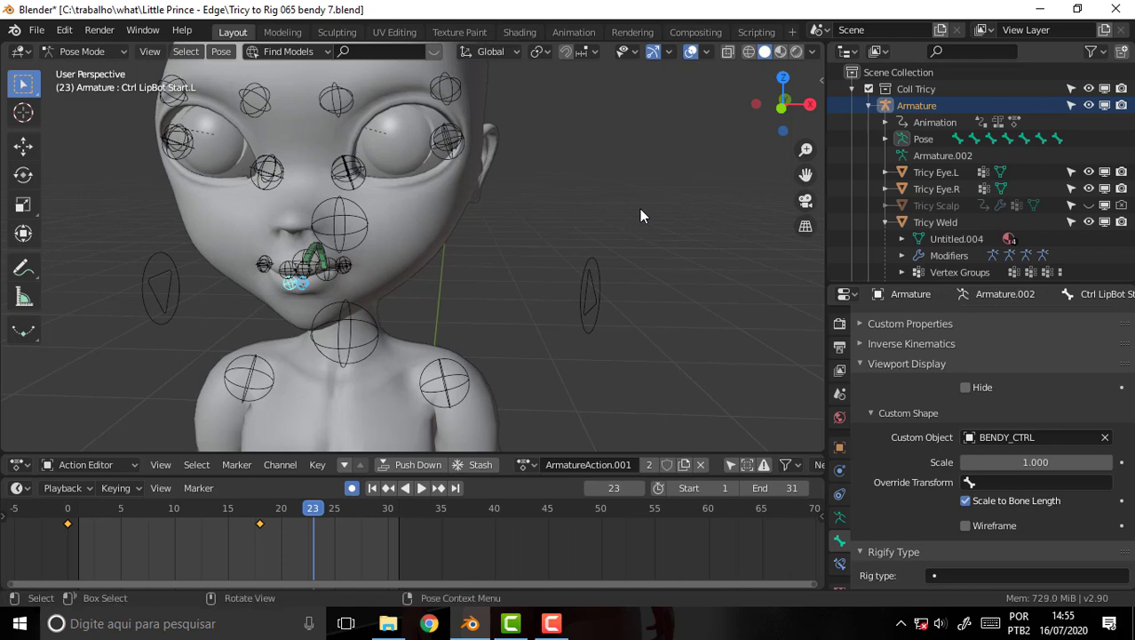
left_click_drag(805, 175, 805, 177)
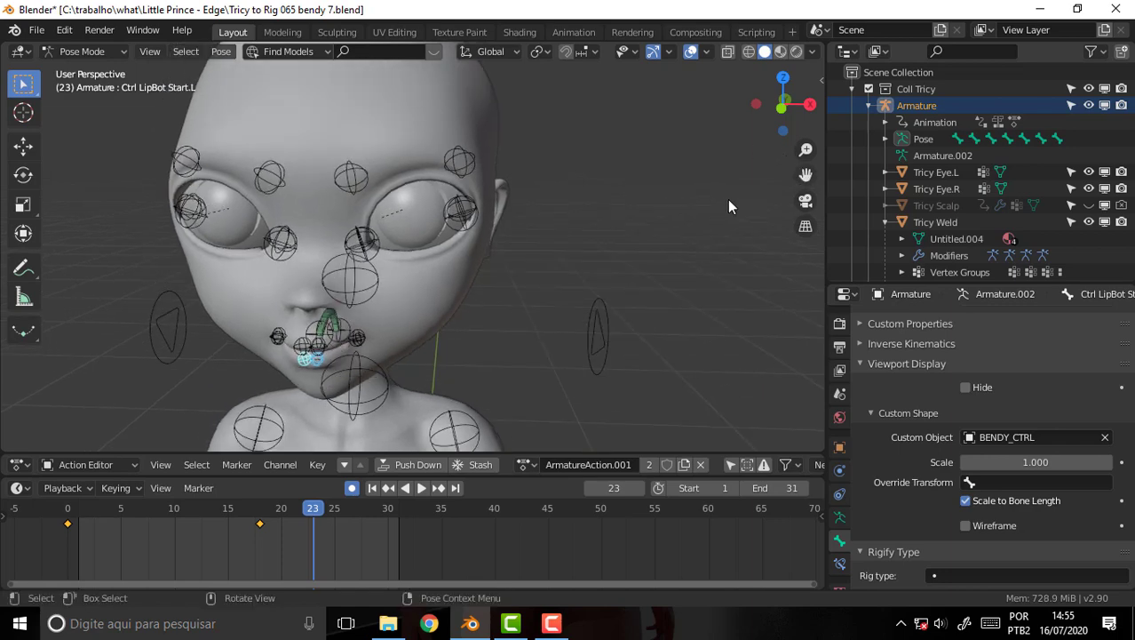
mouse_move(727, 199)
middle_mouse_down()
mouse_move(594, 179)
mouse_move(688, 180)
middle_mouse_up()
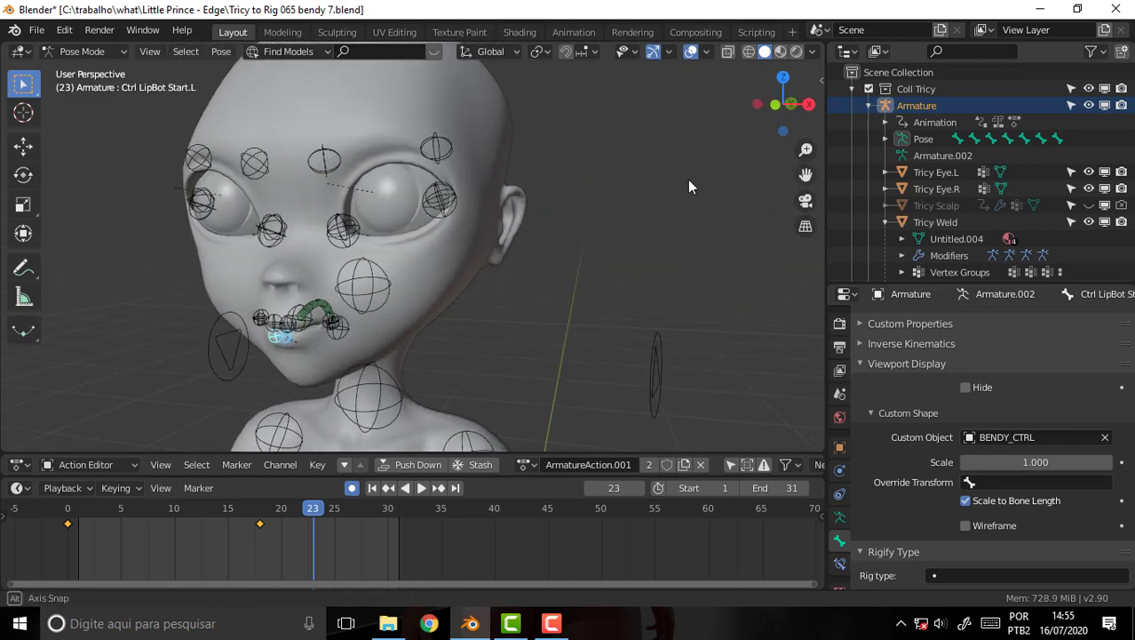
key("KP_4")
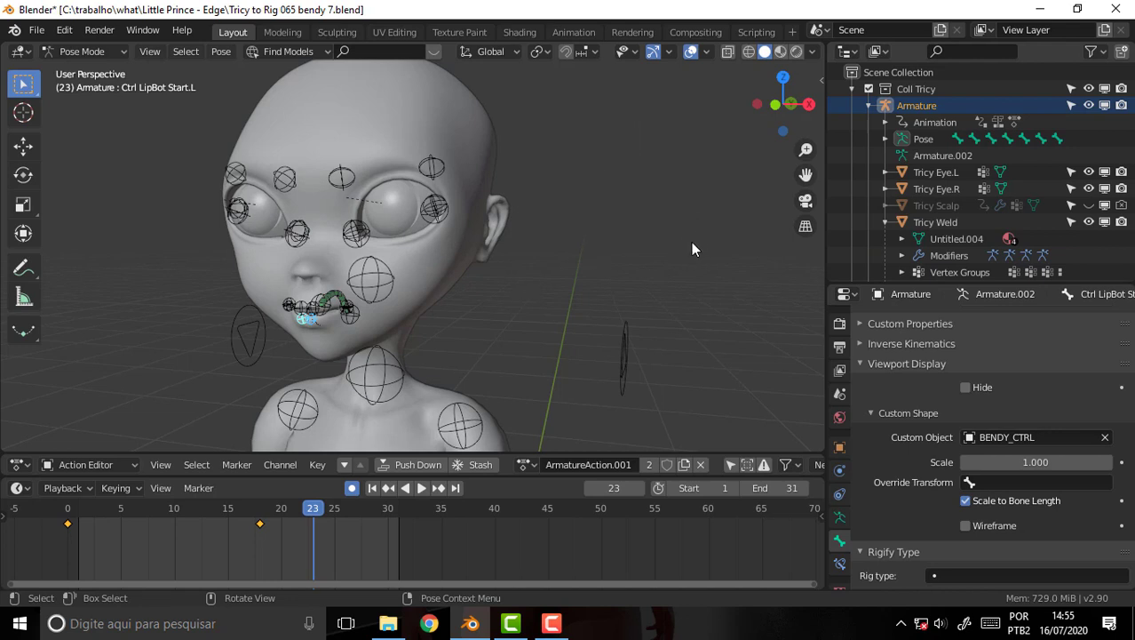
mouse_move(671, 227)
middle_mouse_down()
mouse_move(755, 214)
mouse_move(509, 214)
mouse_move(553, 332)
middle_mouse_up()
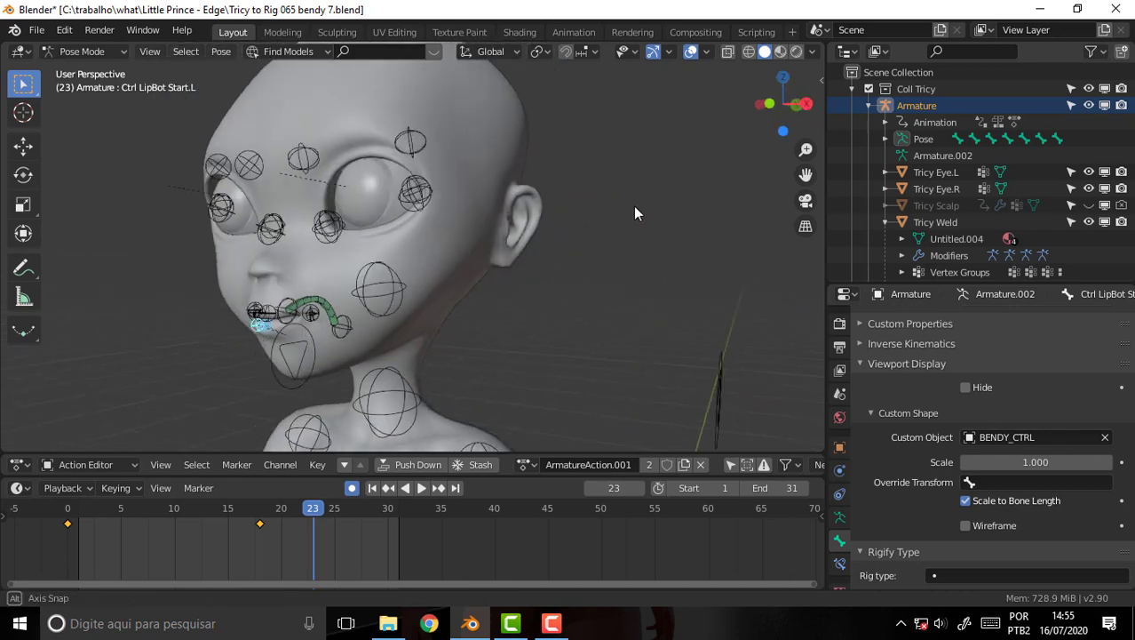
Play the animation from the start and stop it back at frame 1
left_click_drag(307, 513, 89, 514)
key("space")
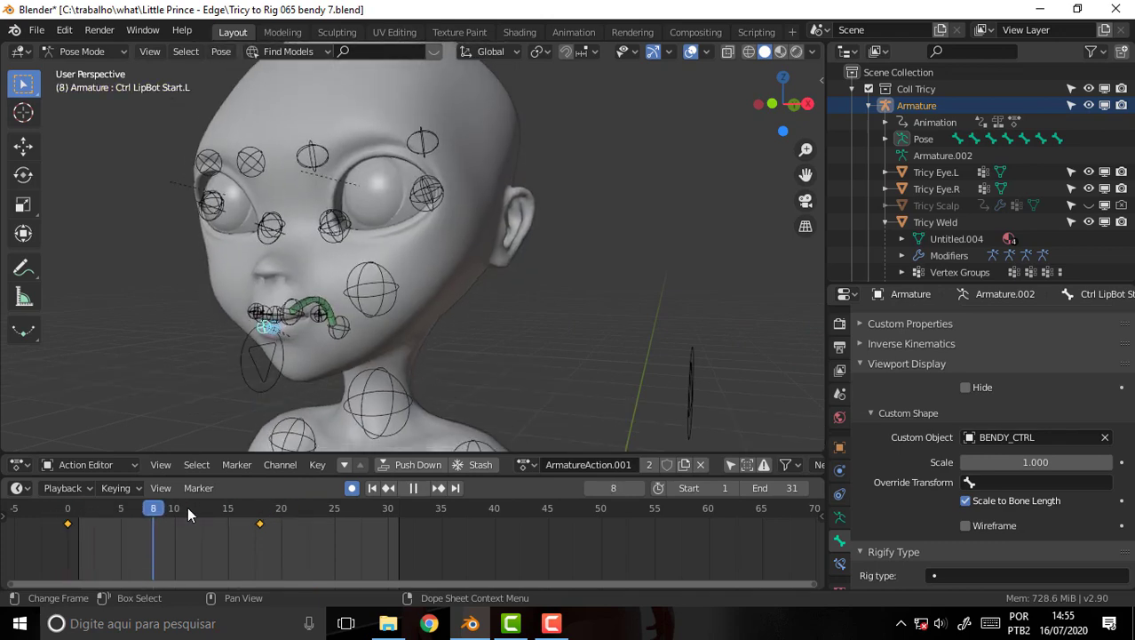
key("Escape")
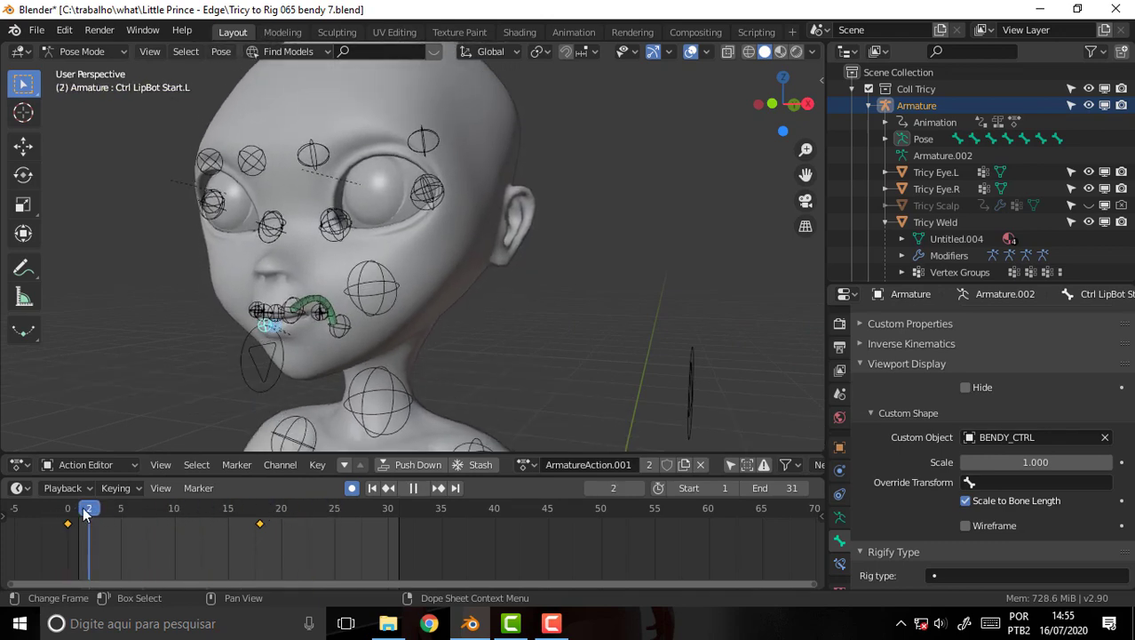
mouse_move(500, 324)
middle_mouse_down()
mouse_move(579, 323)
mouse_move(567, 326)
middle_mouse_up()
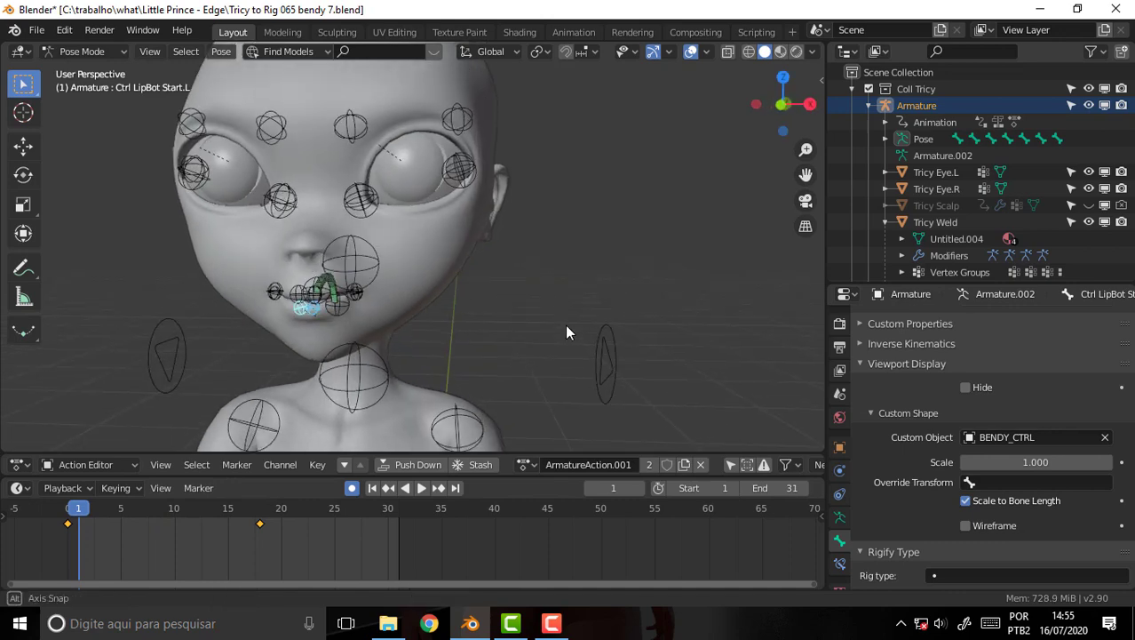
Trackball-rotate Ctral EyeBot Start.L and End.L together, auto-keying the left-eye pose at frame 1
left_click(371, 220)
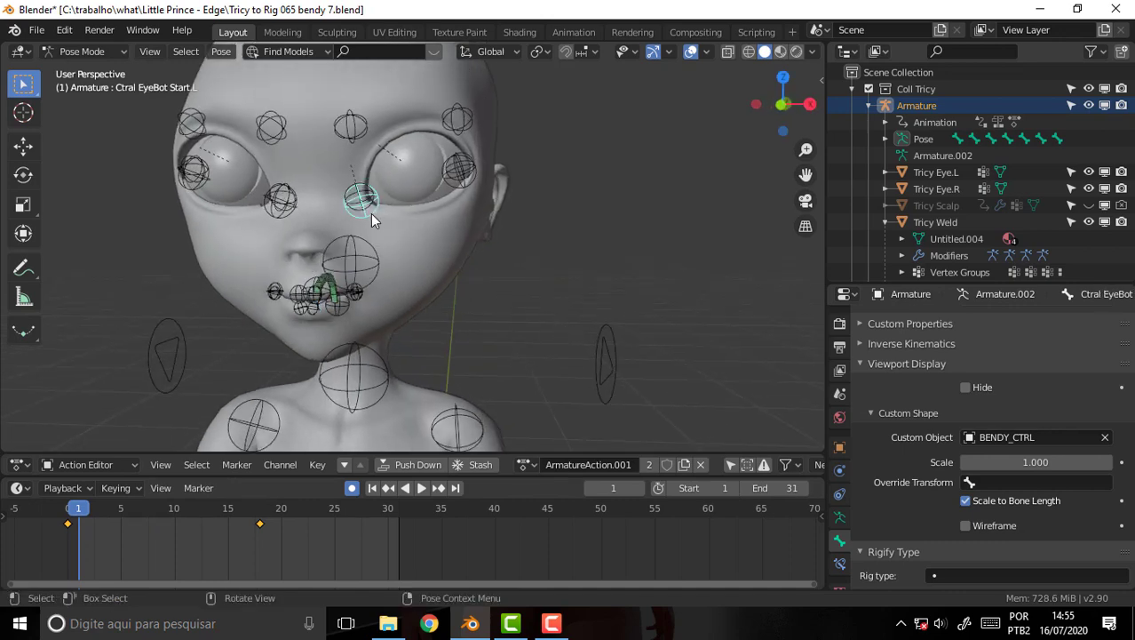
left_click(470, 184, "shift")
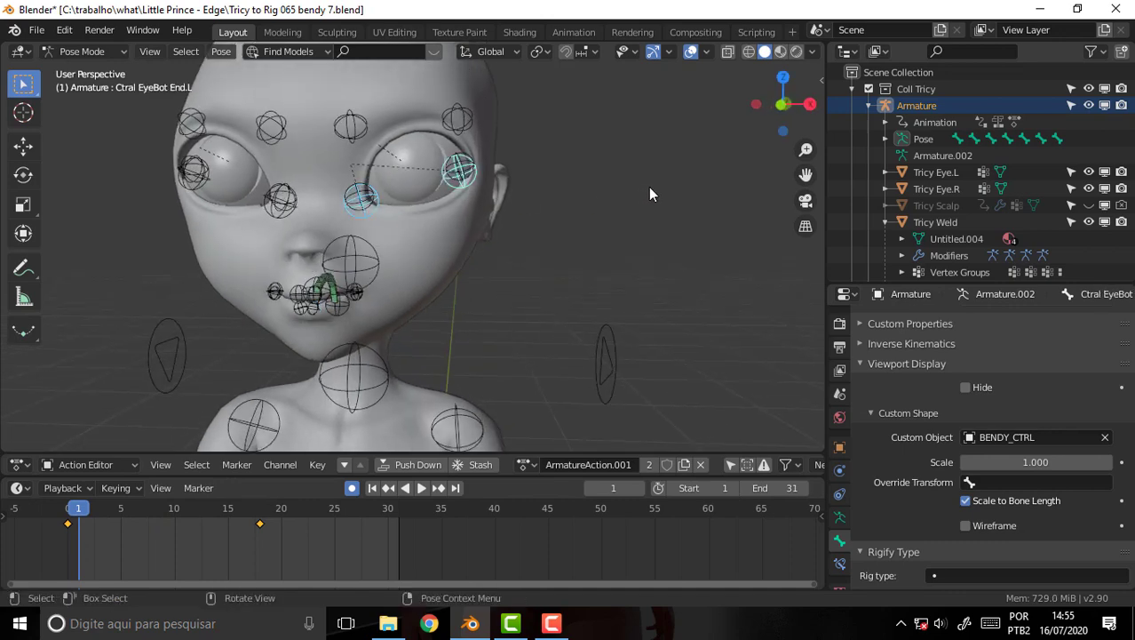
key("r")
key("y")
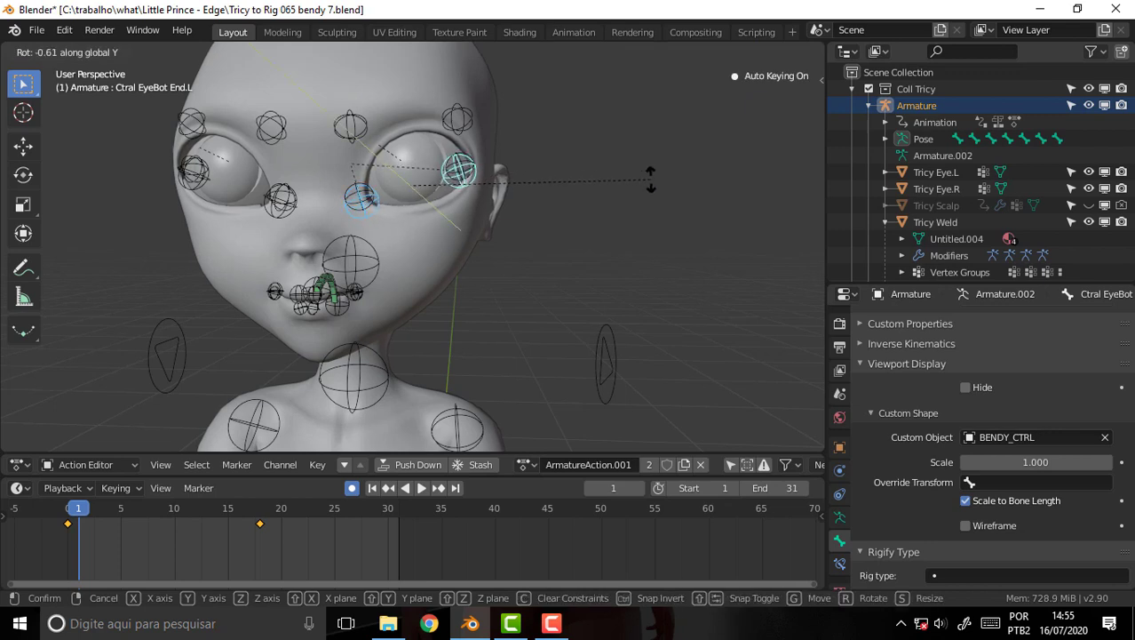
key("r")
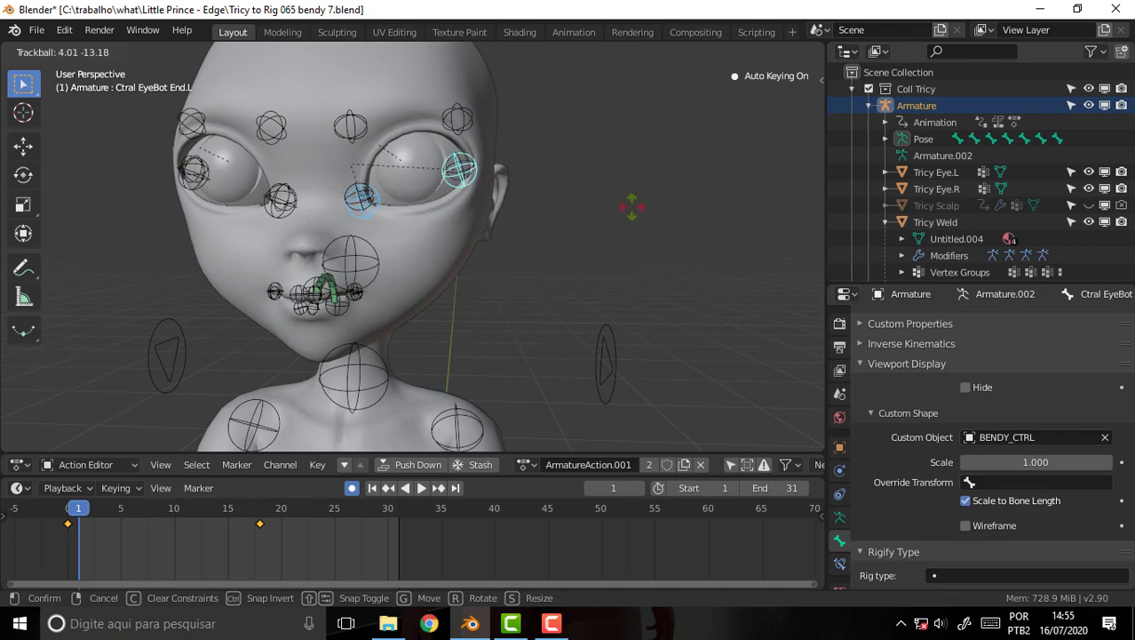
left_click(633, 162)
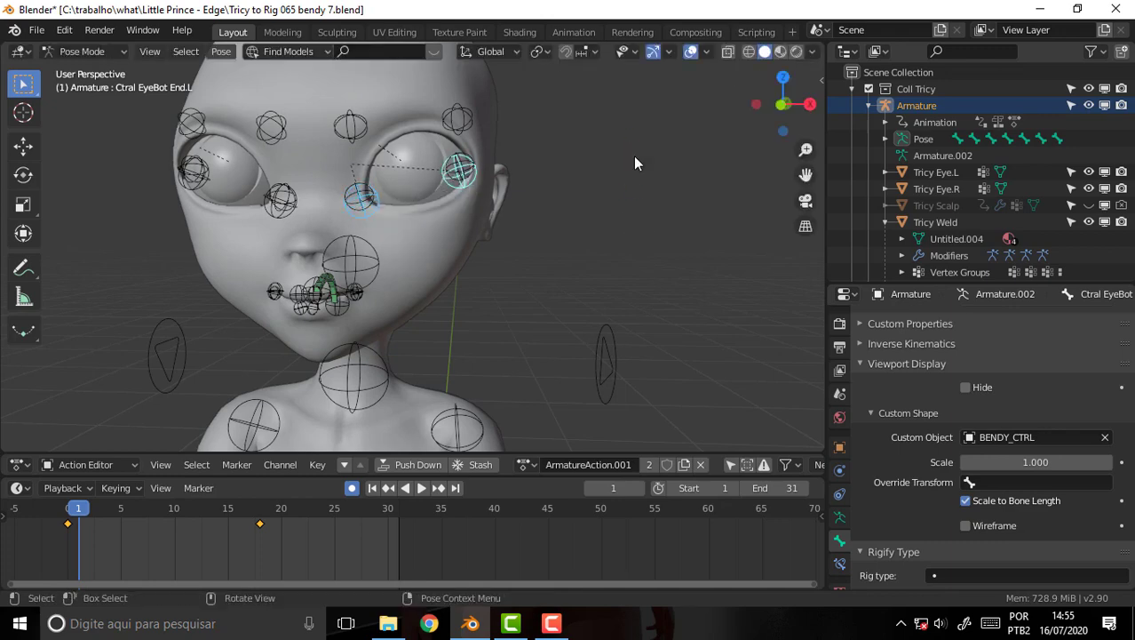
middle_click_drag(635, 156, 616, 176)
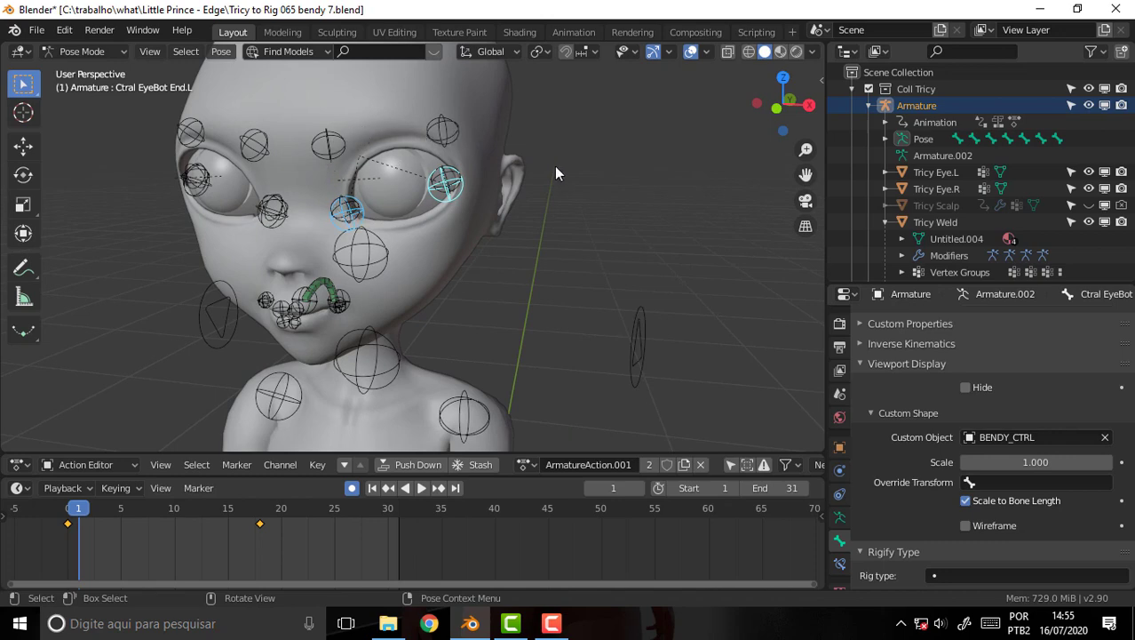
mouse_move(556, 167)
middle_mouse_down()
mouse_move(578, 134)
mouse_move(636, 135)
middle_mouse_up()
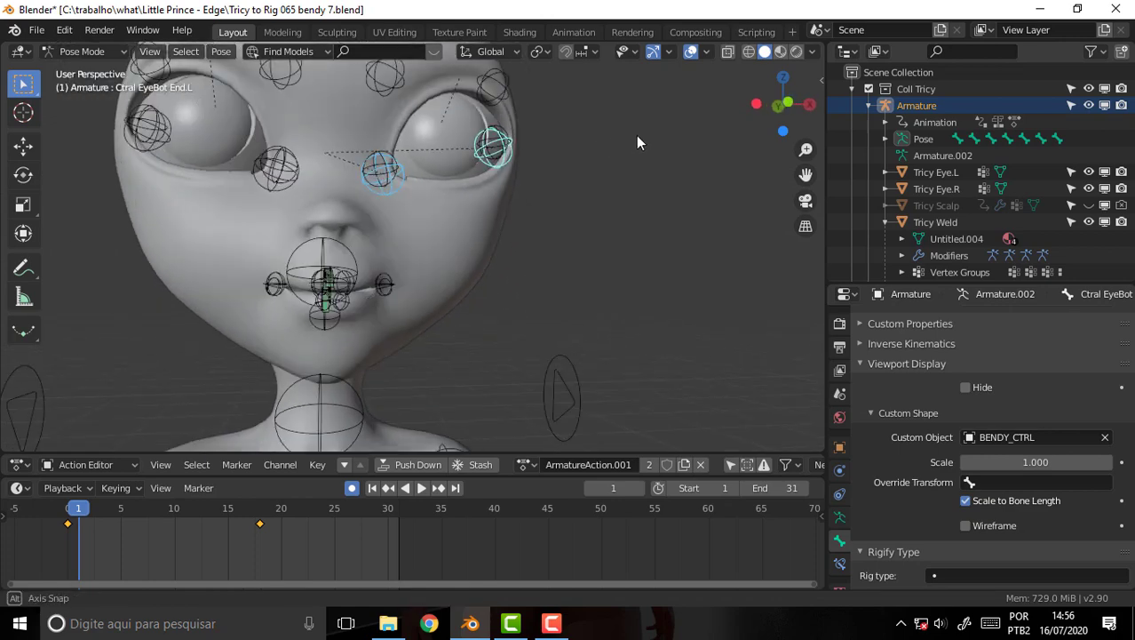
Play the animation to check eye and lip motion, stop at frame 0, and zoom out over the full body
key("space")
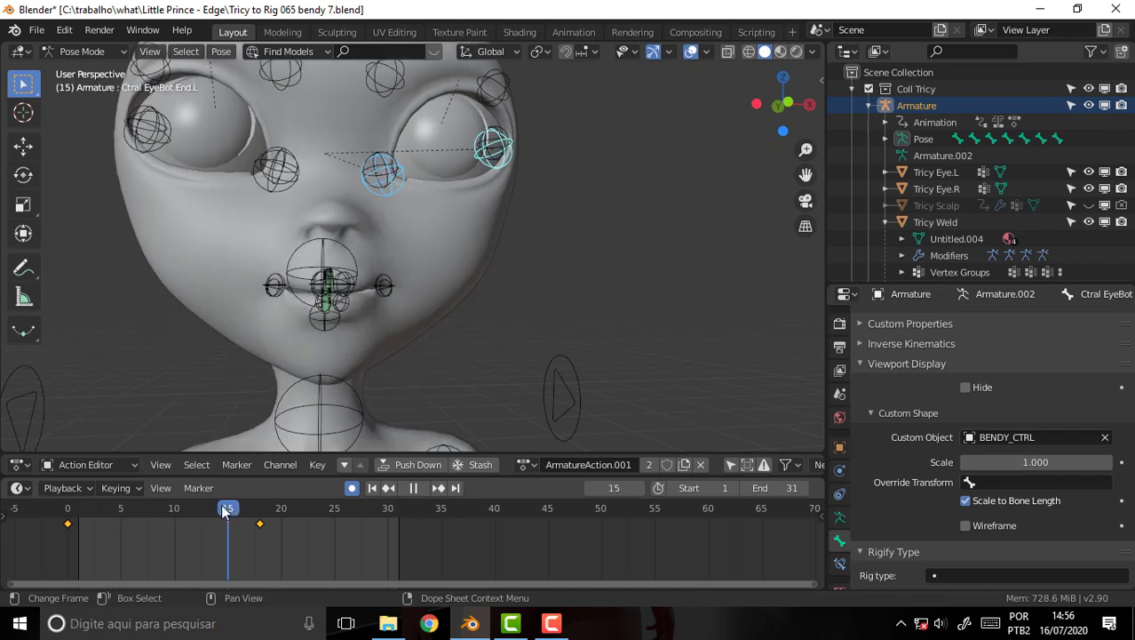
key("Escape")
scroll(561, 299, "down", 2)
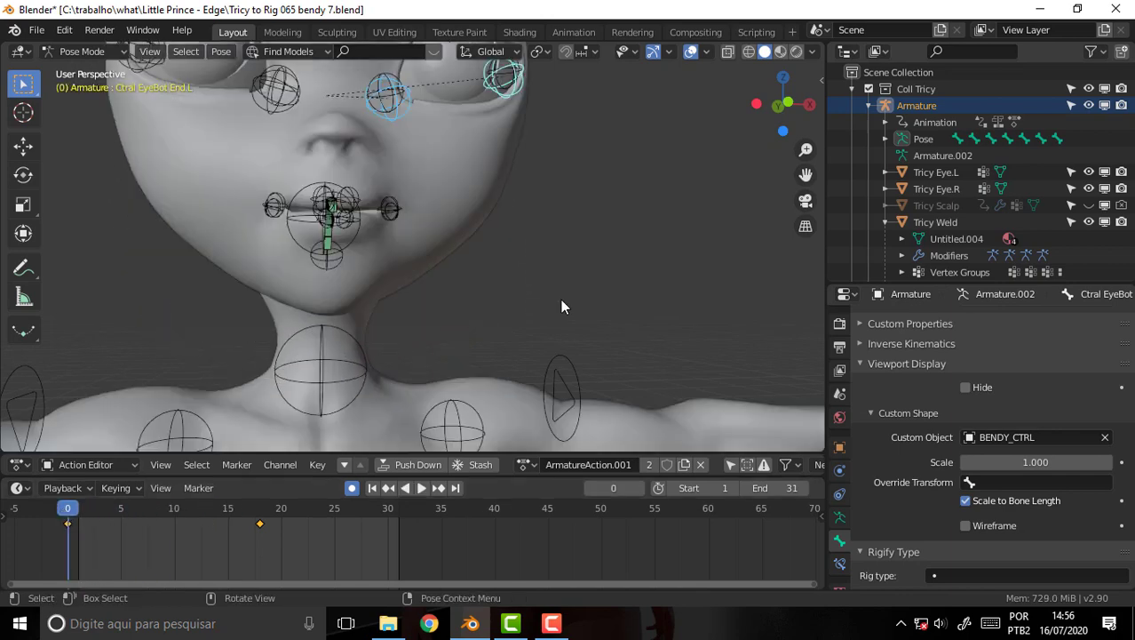
scroll(560, 299, "down", 2)
mouse_move(569, 299)
middle_mouse_down()
mouse_move(629, 270)
mouse_move(524, 304)
mouse_move(626, 287)
mouse_move(597, 287)
mouse_move(540, 251)
mouse_move(432, 249)
mouse_move(406, 231)
mouse_move(431, 193)
mouse_move(594, 175)
mouse_move(603, 301)
mouse_move(588, 301)
mouse_move(607, 278)
mouse_move(556, 261)
mouse_move(586, 266)
middle_mouse_up()
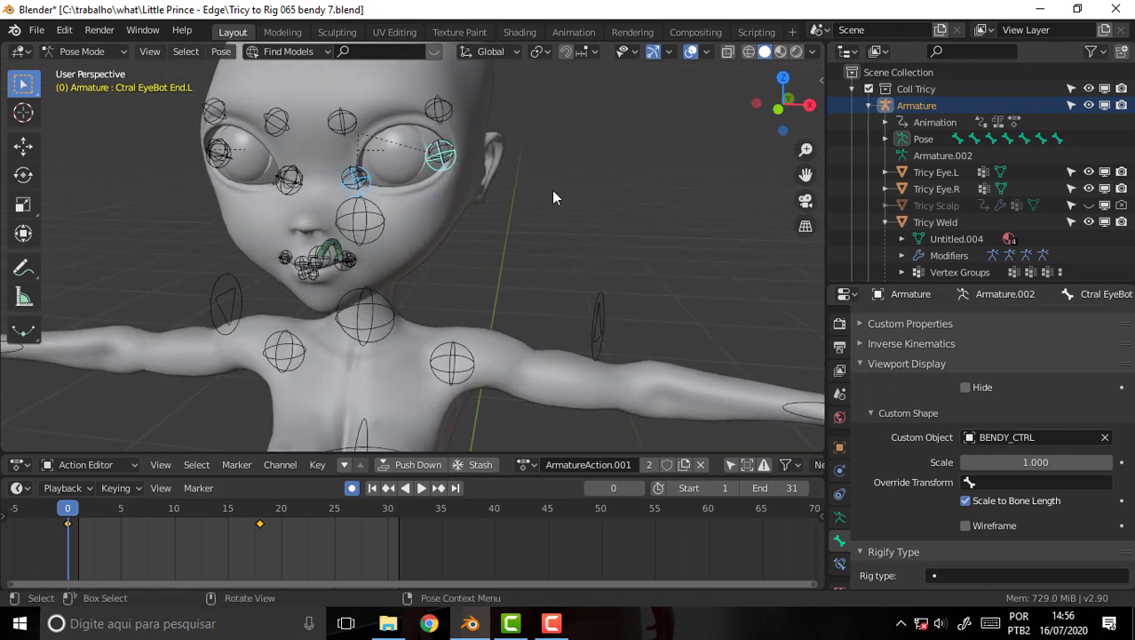
mouse_move(551, 190)
middle_mouse_down()
mouse_move(587, 192)
mouse_move(545, 198)
mouse_move(576, 202)
mouse_move(472, 185)
mouse_move(631, 169)
mouse_move(610, 232)
mouse_move(606, 137)
middle_mouse_up()
scroll(610, 233, "down", 3)
scroll(609, 233, "down", 3)
scroll(611, 235, "up", 3)
scroll(606, 137, "down", 2)
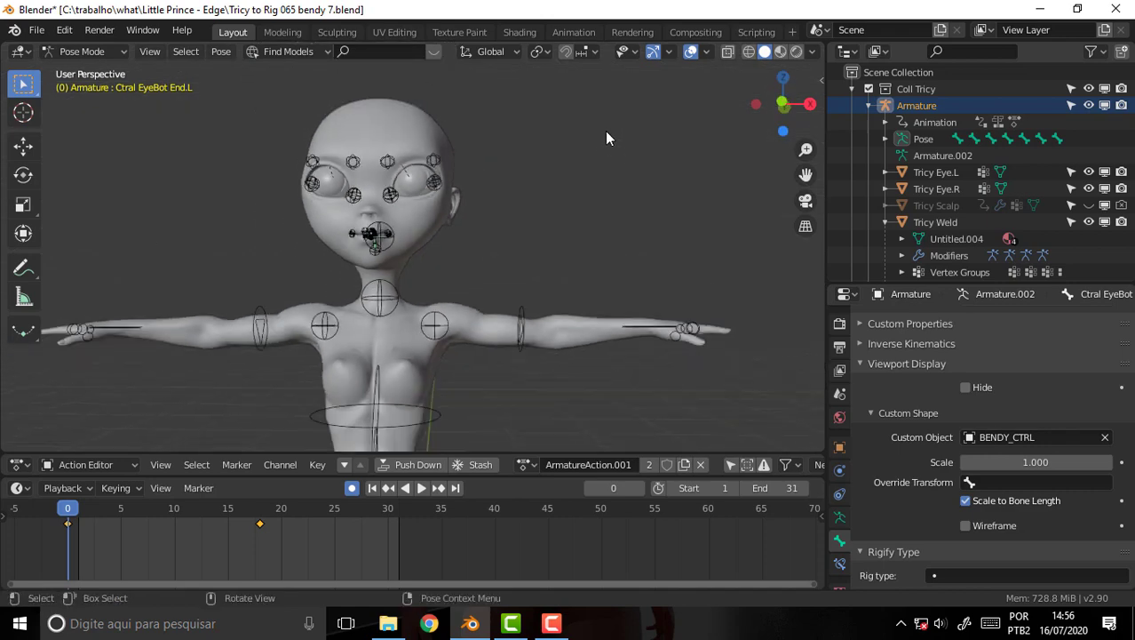
scroll(607, 132, "down", 1)
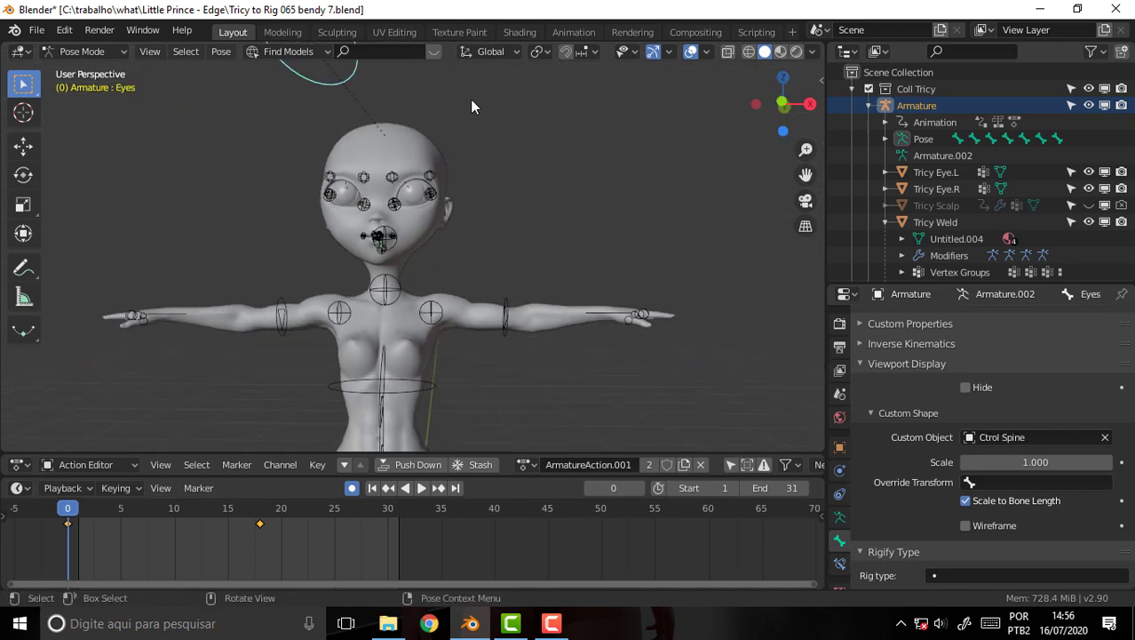
Switch the rig's active action to Hands and then to Face
key("g")
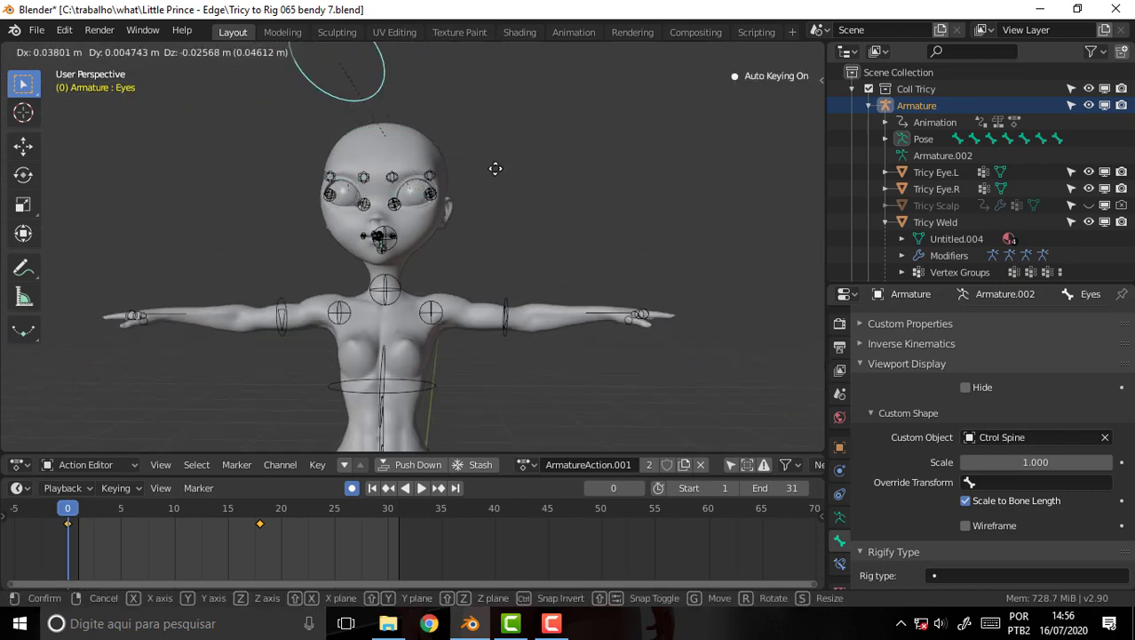
key("Escape")
scroll(506, 168, "up", 2)
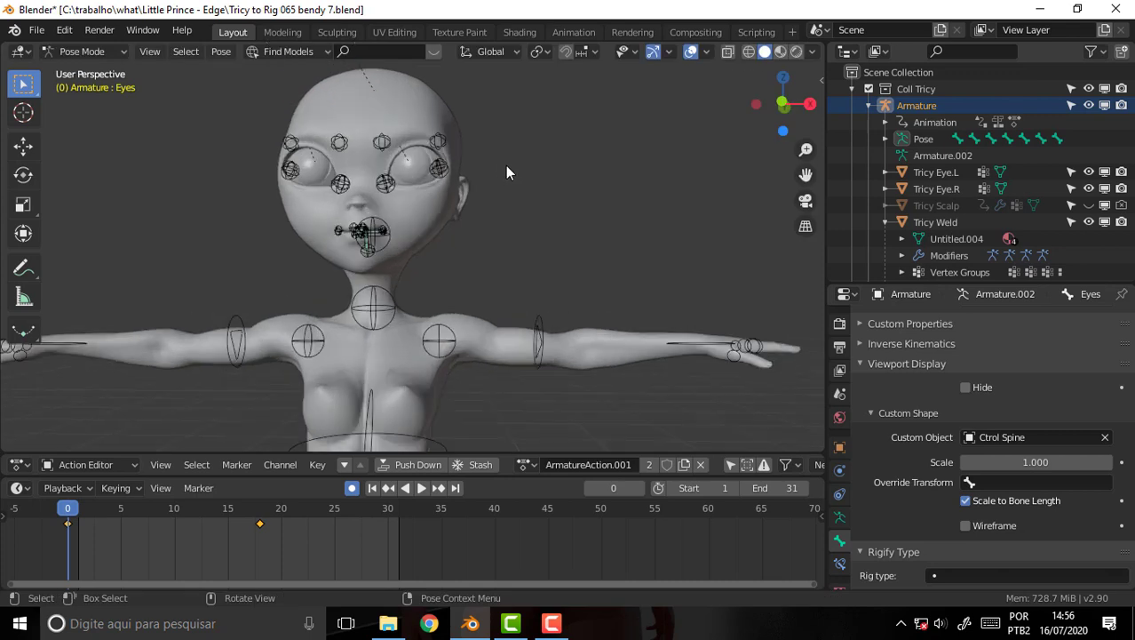
left_click(529, 465)
left_click(561, 372)
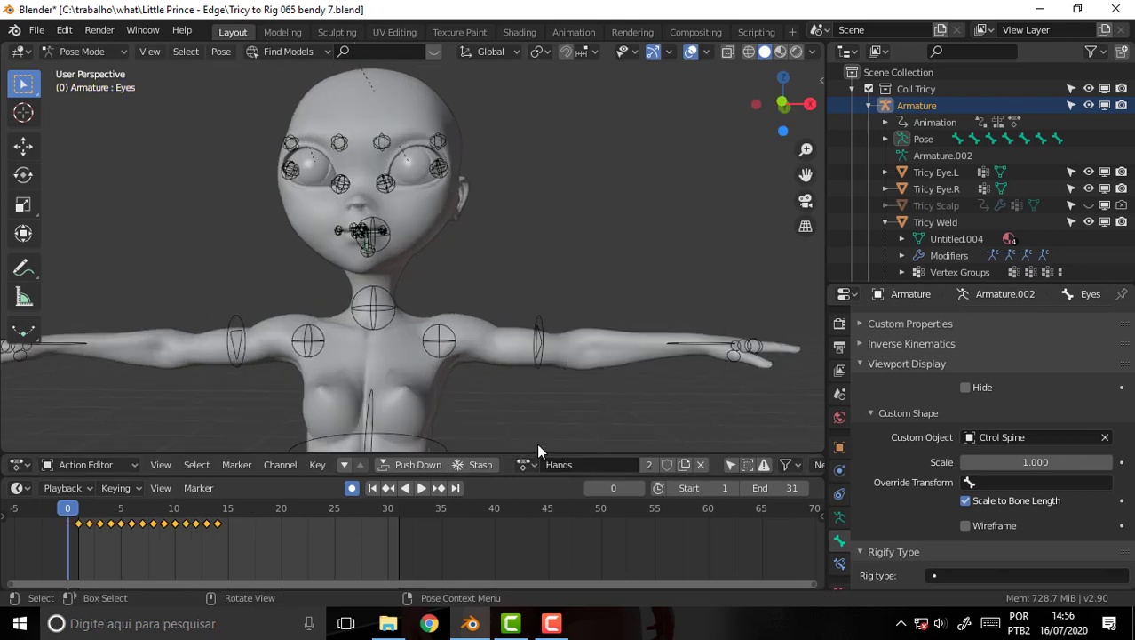
left_click(525, 465)
left_click(552, 361)
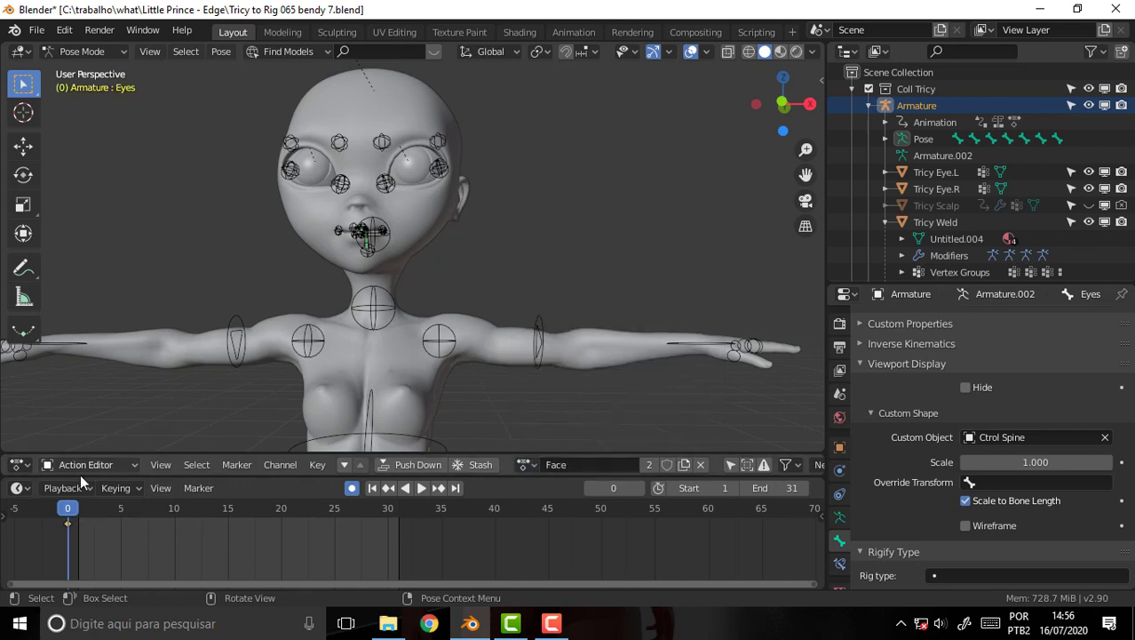
Play the Face action, pause at frame 11 with the mouth open, and zoom in on it
key("space")
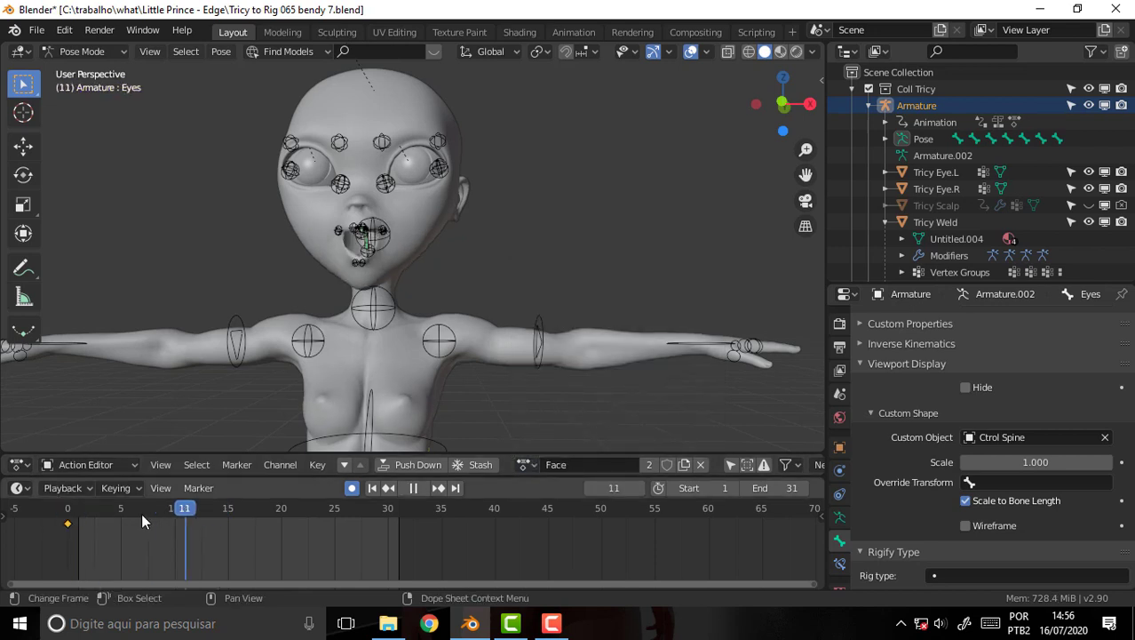
key("space")
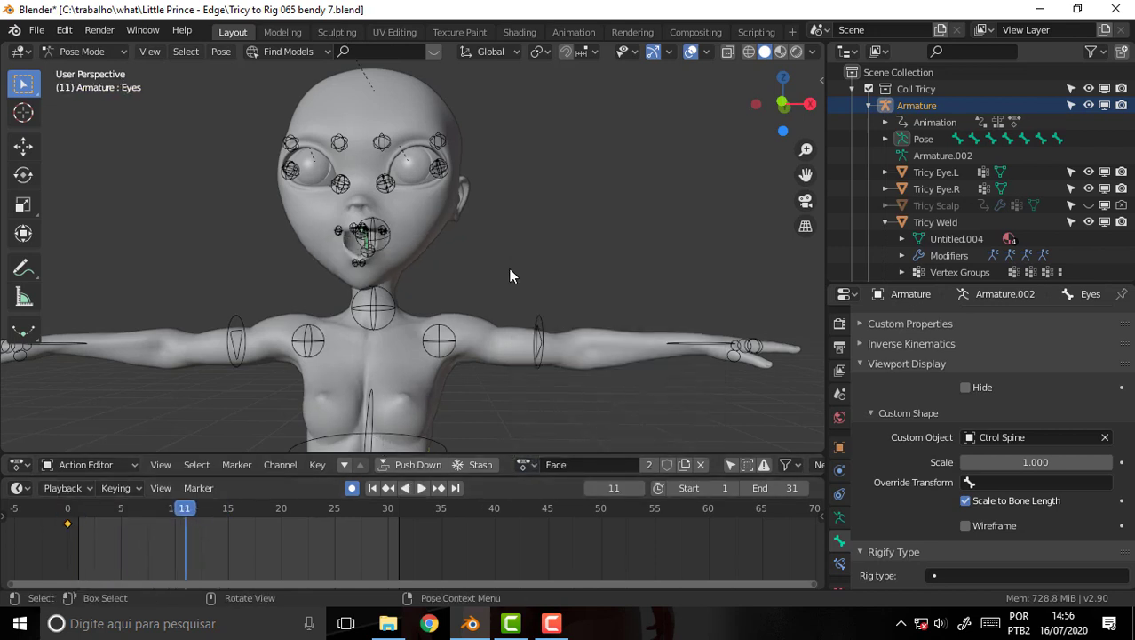
scroll(511, 275, "up", 2)
middle_click_drag(510, 276, 535, 279)
scroll(535, 279, "up", 3)
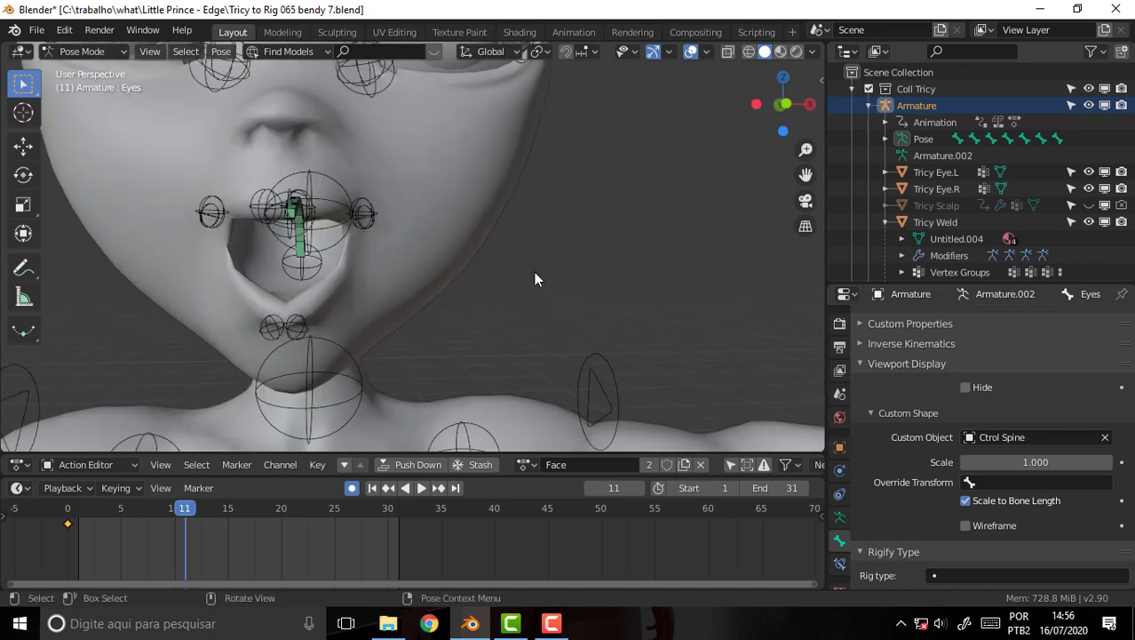